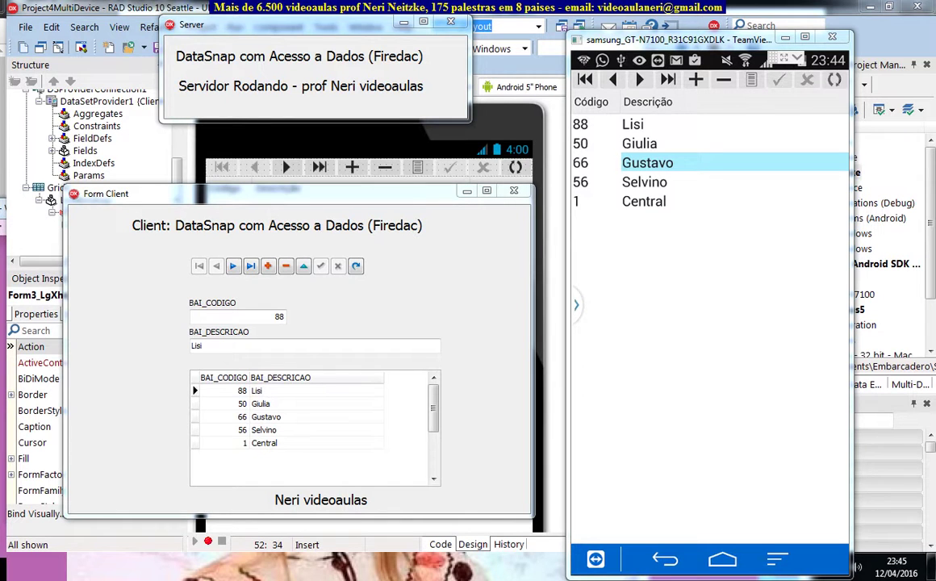
pyautogui.moveTo(404, 194)
pyautogui.mouseDown()
pyautogui.moveTo(401, 156)
pyautogui.moveTo(397, 177)
pyautogui.mouseUp()
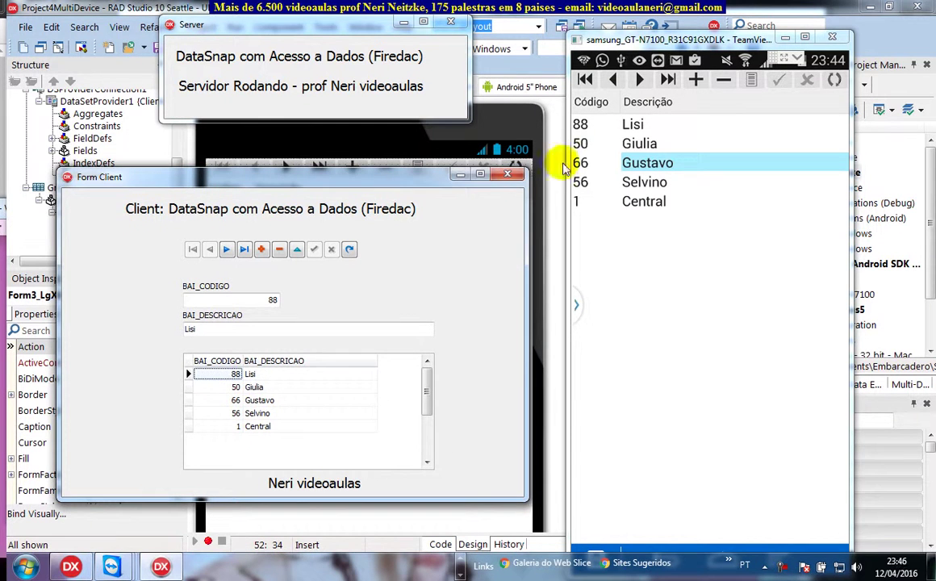
pyautogui.click(694, 202)
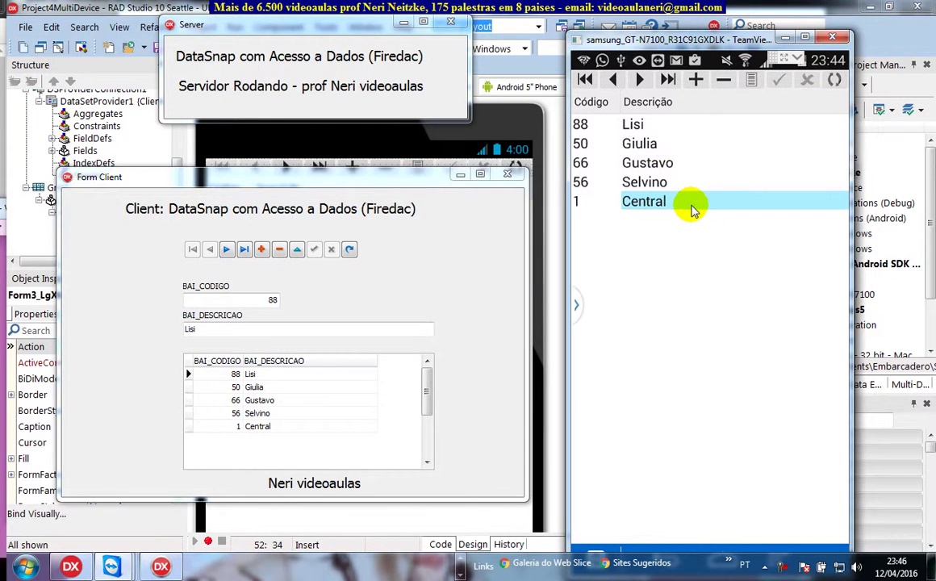
pyautogui.click(673, 171)
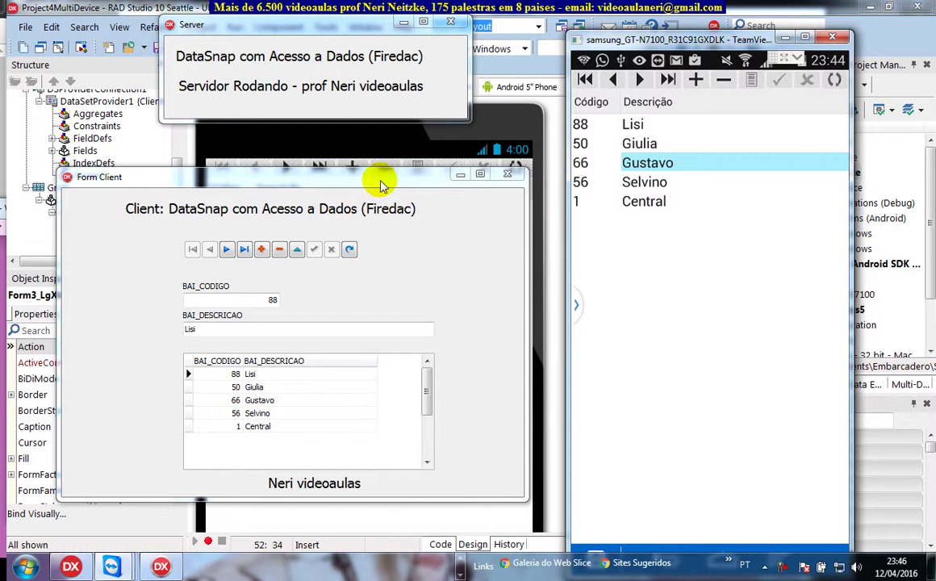
pyautogui.moveTo(384, 185); pyautogui.dragTo(401, 189)
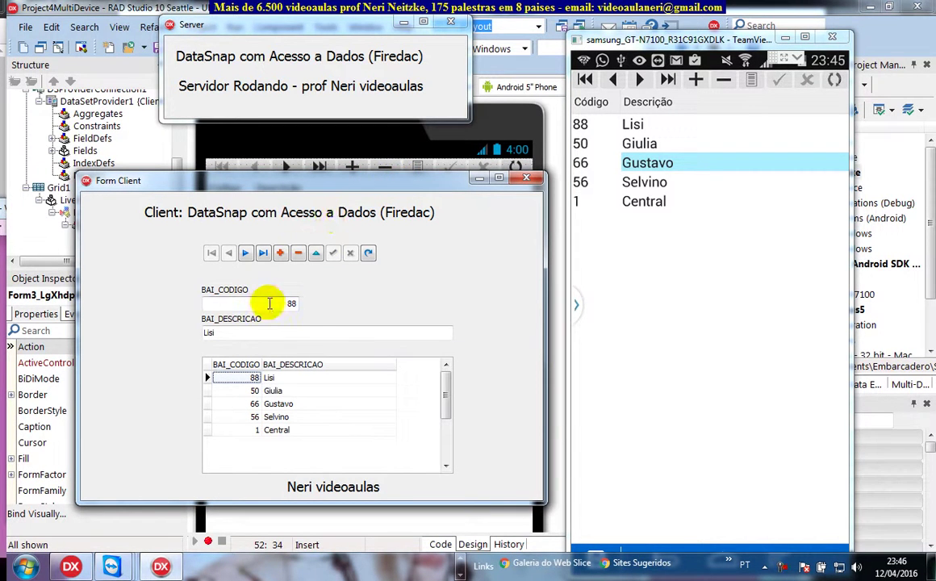
pyautogui.moveTo(398, 182); pyautogui.dragTo(403, 222)
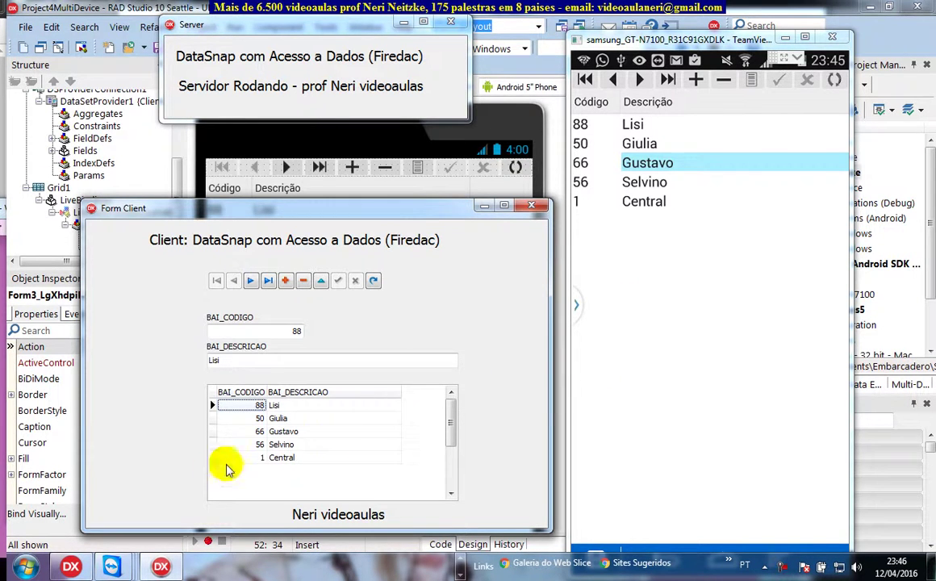
pyautogui.click(458, 566)
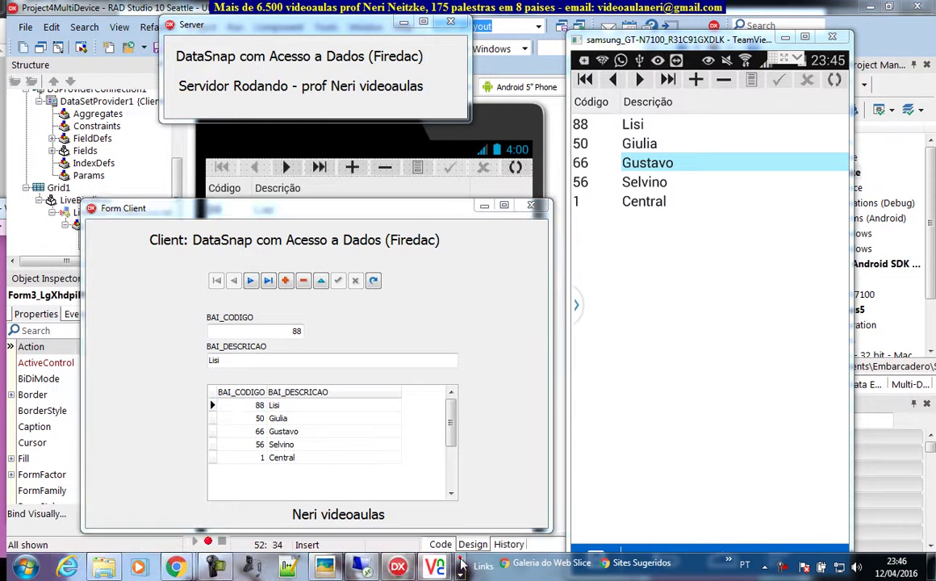
pyautogui.click(327, 567)
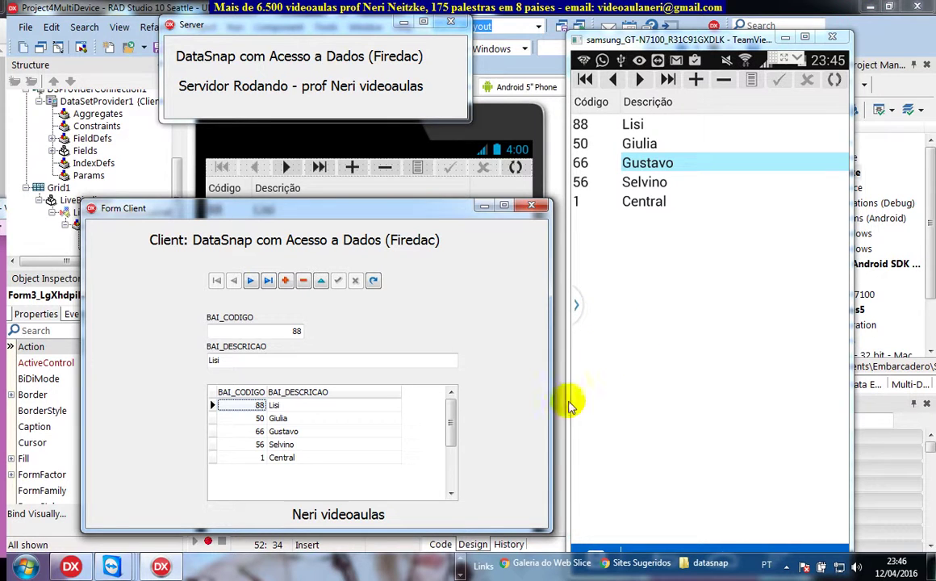
# Switch to the remote Windows Server session and close the running FormServer application.
pyautogui.click(459, 568)
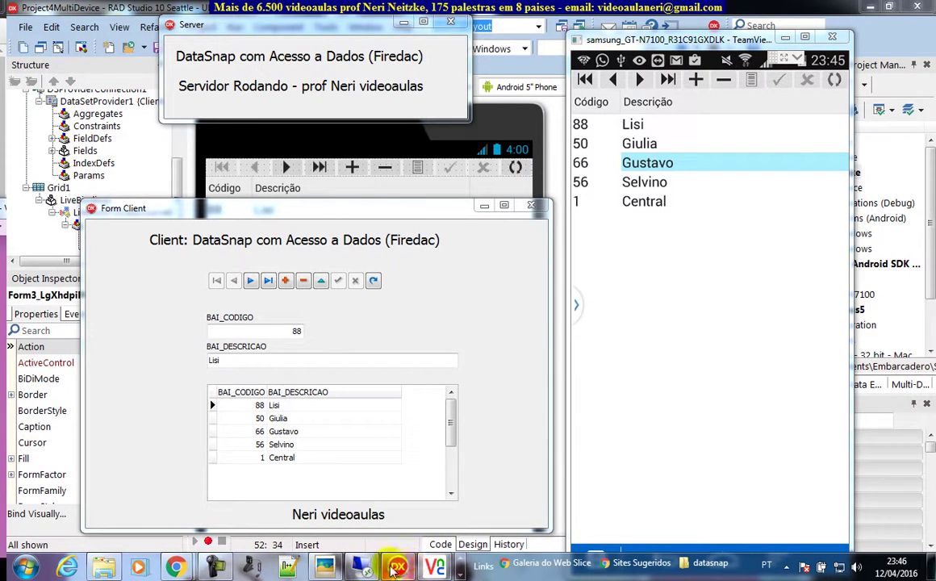
pyautogui.click(367, 569)
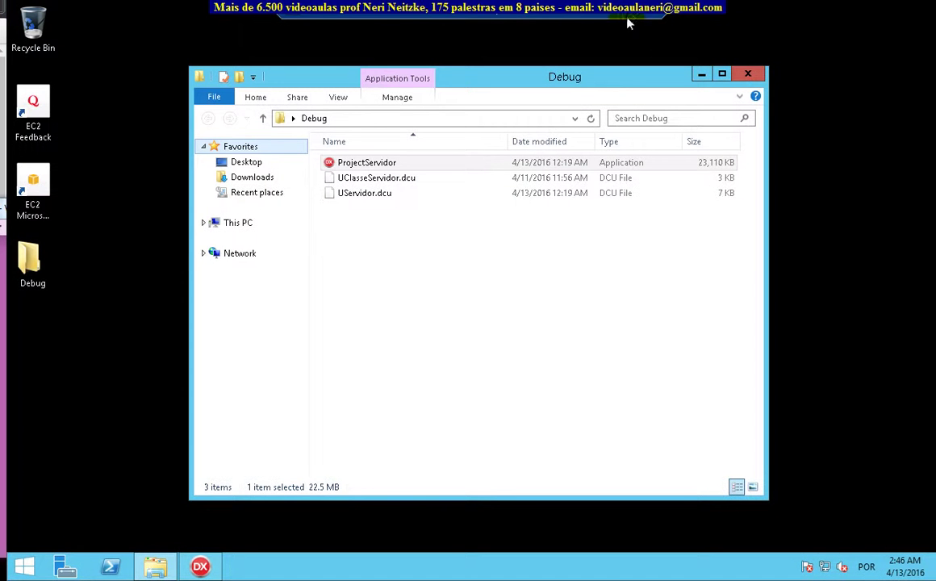
pyautogui.click(208, 567)
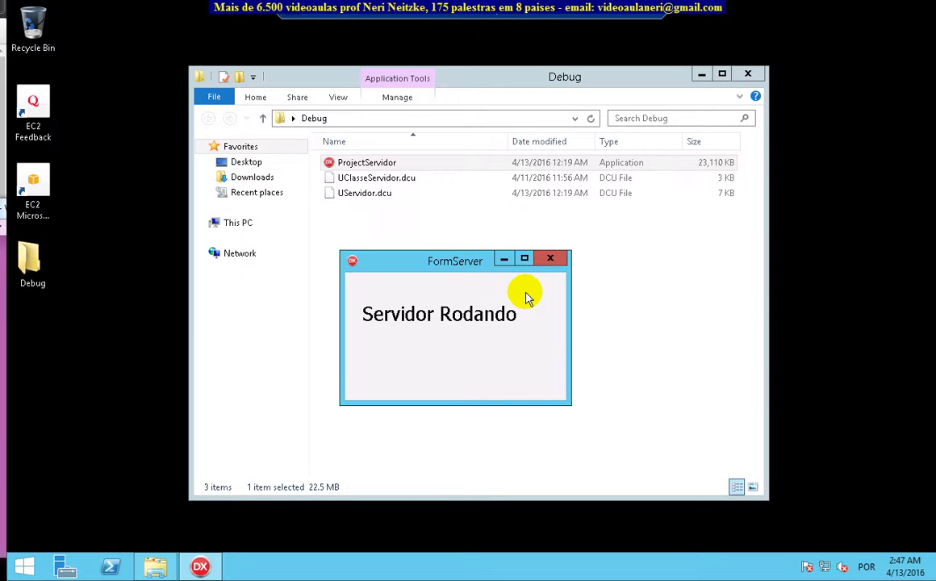
pyautogui.click(551, 259)
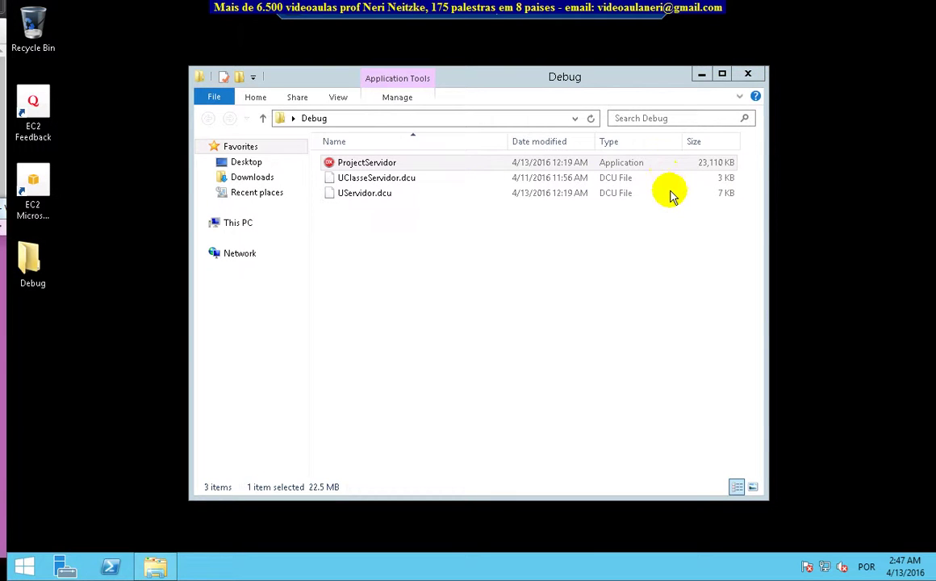
pyautogui.click(246, 230)
pyautogui.rightClick(246, 230)
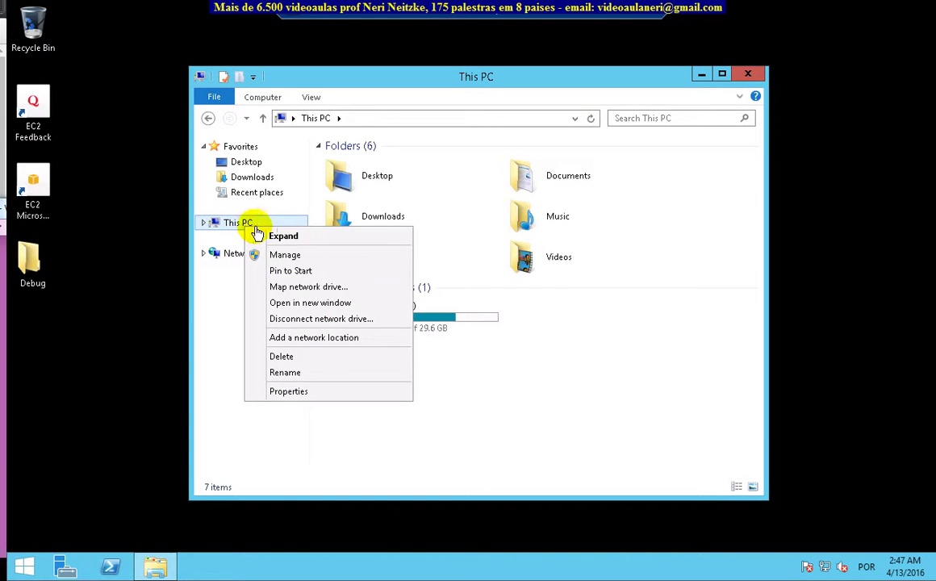
pyautogui.click(26, 569)
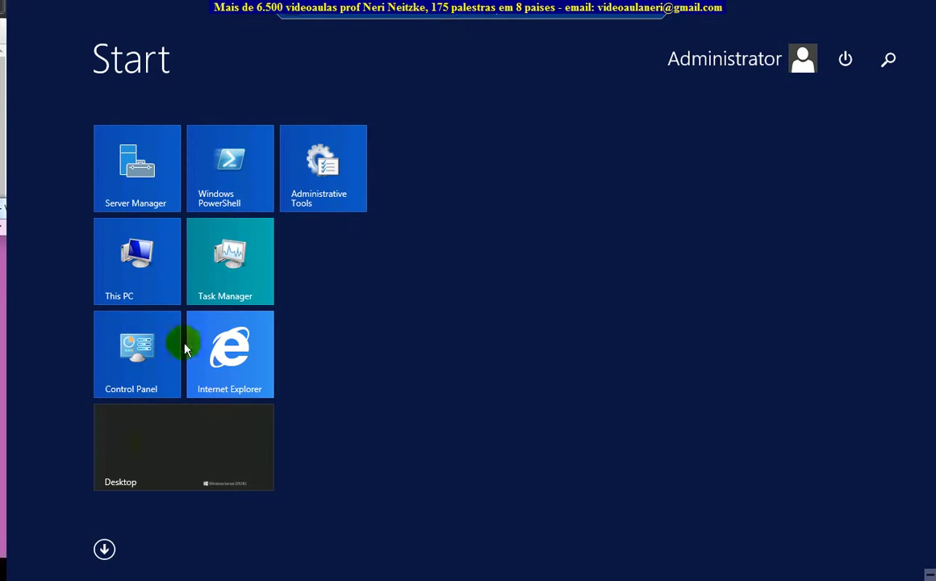
pyautogui.click(106, 550)
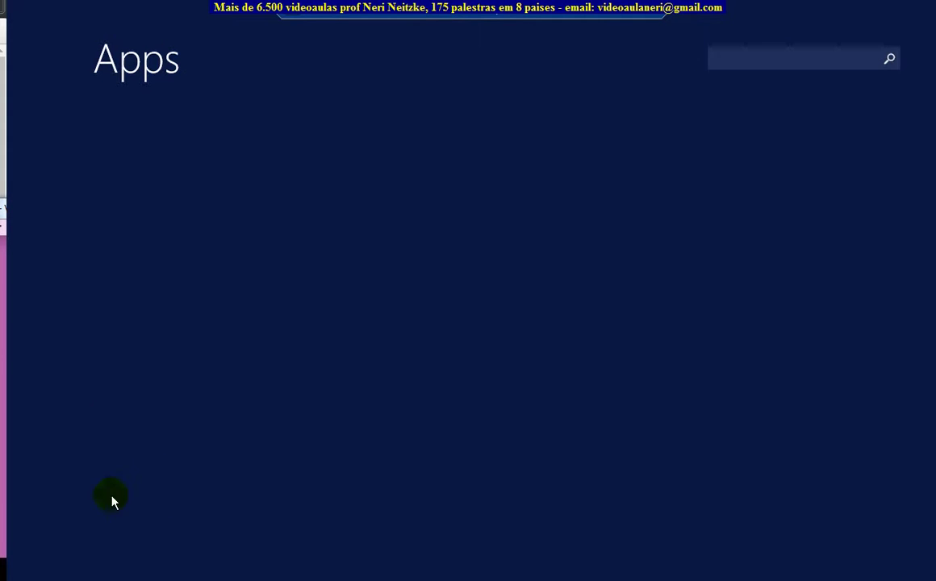
pyautogui.press('super')
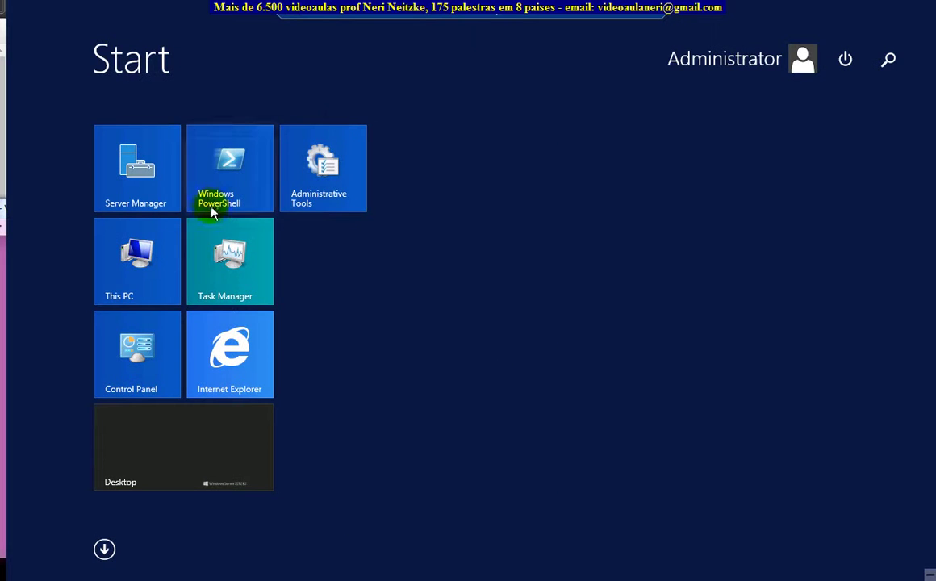
pyautogui.click(134, 447)
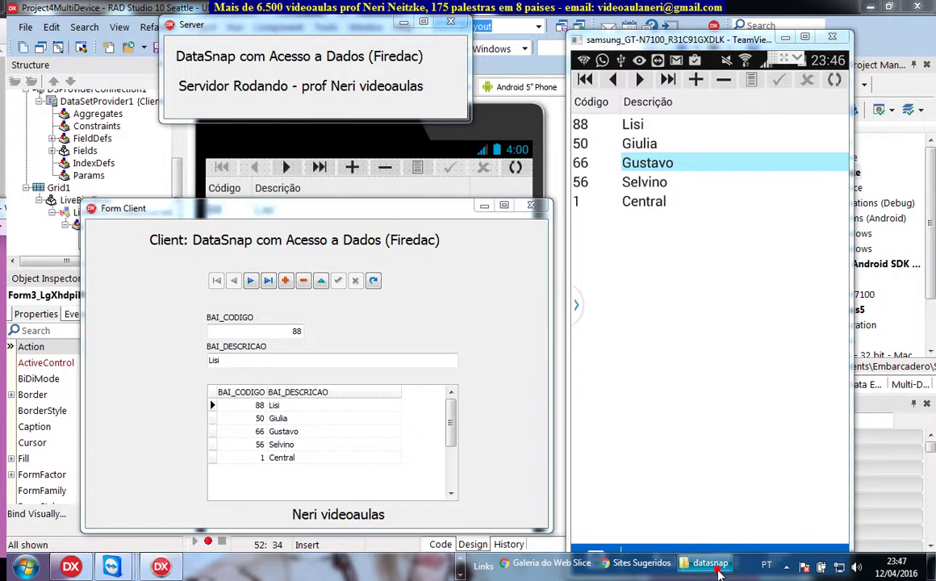
# On the local computer, open the utilitarios folder inside videoaulas > delphi 10 seattle.
pyautogui.click(730, 566)
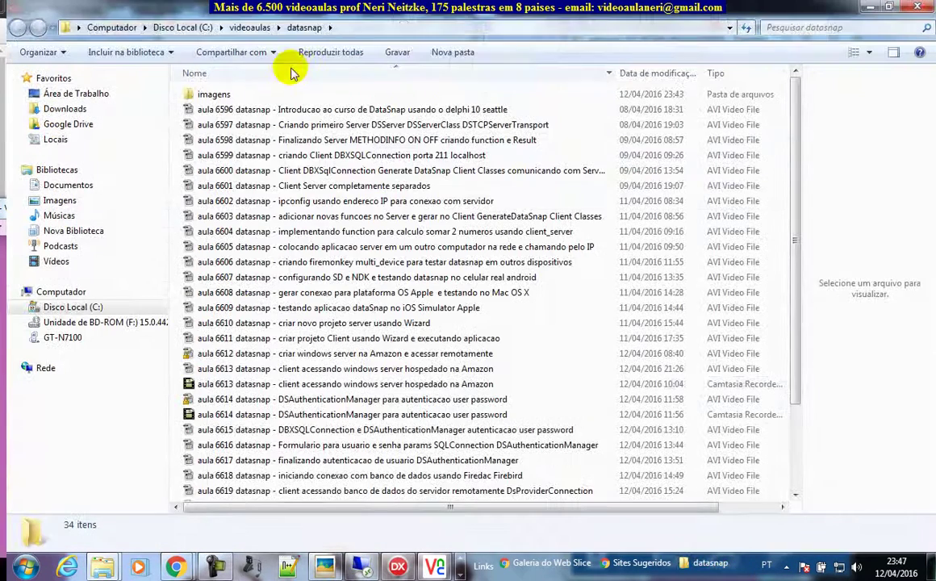
pyautogui.click(249, 27)
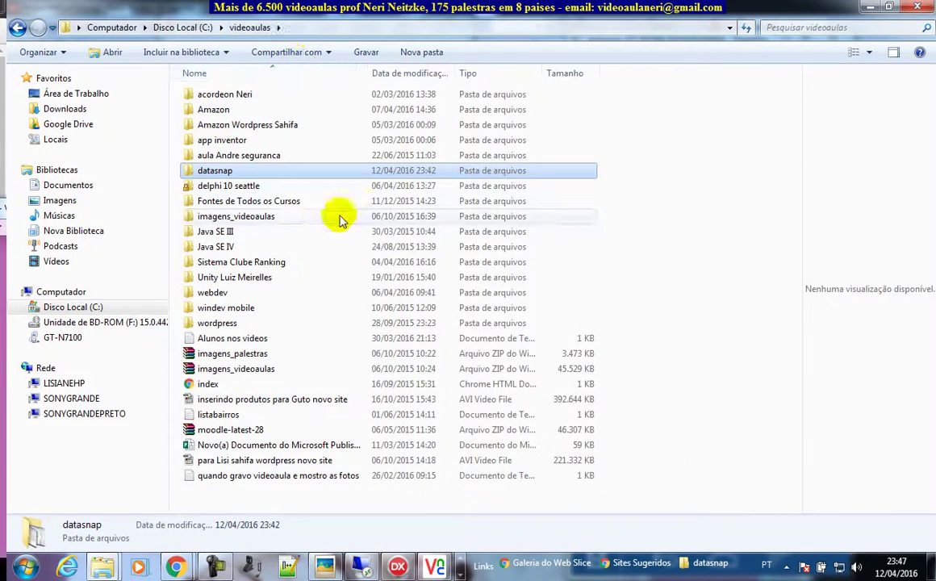
pyautogui.doubleClick(242, 186)
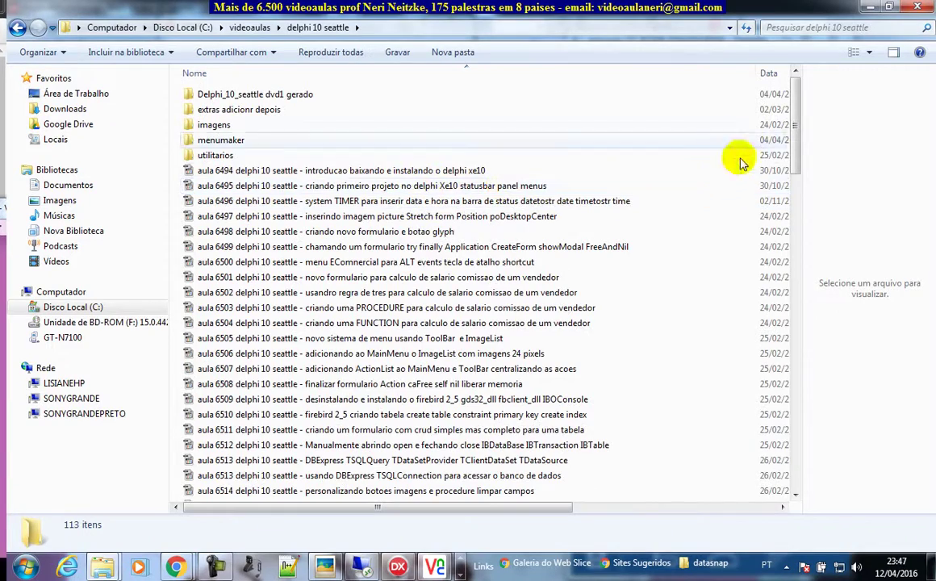
pyautogui.moveTo(797, 127); pyautogui.dragTo(797, 214)
pyautogui.moveTo(801, 465); pyautogui.dragTo(819, 109)
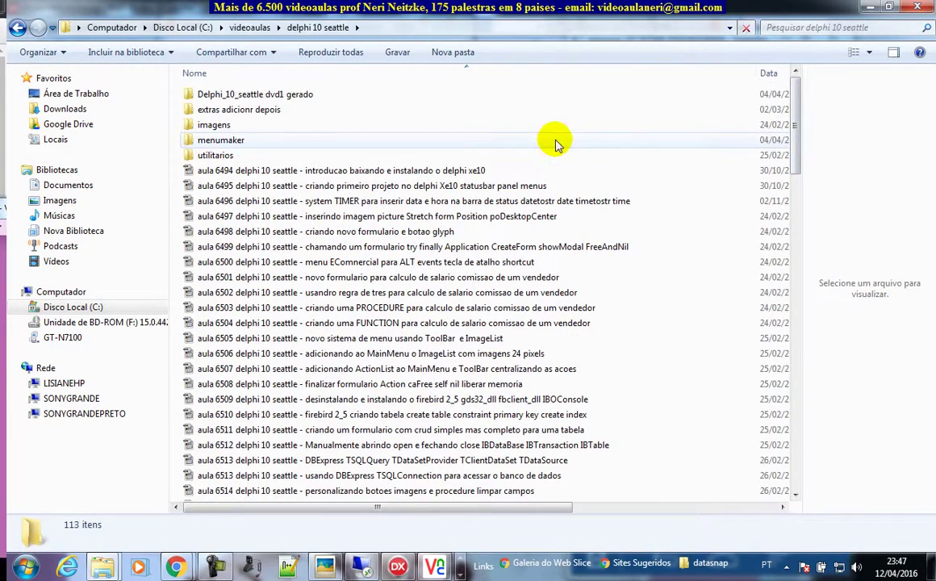
pyautogui.doubleClick(212, 154)
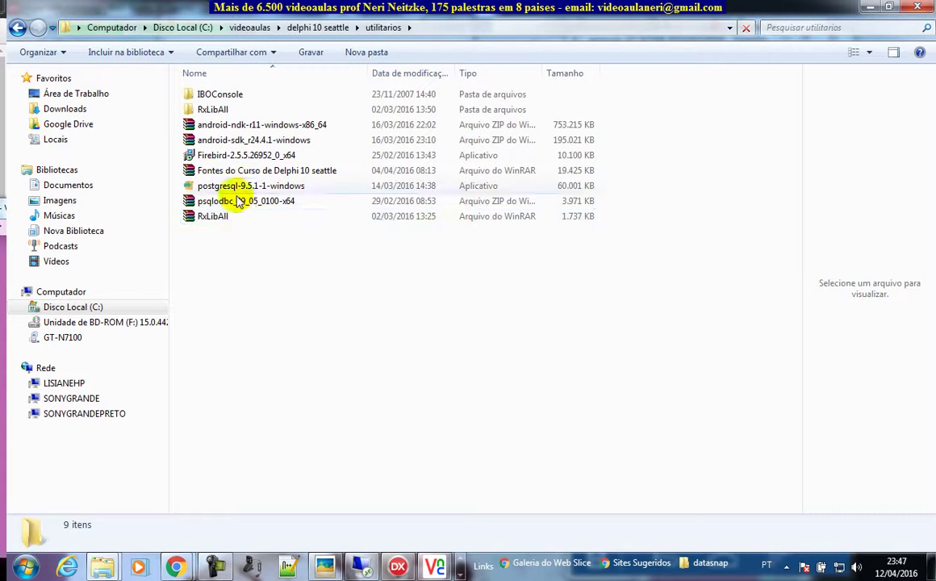
# Copy the Firebird-2.5.5.26952_0_x64 installer together with the IBOConsole folder.
pyautogui.click(235, 159)
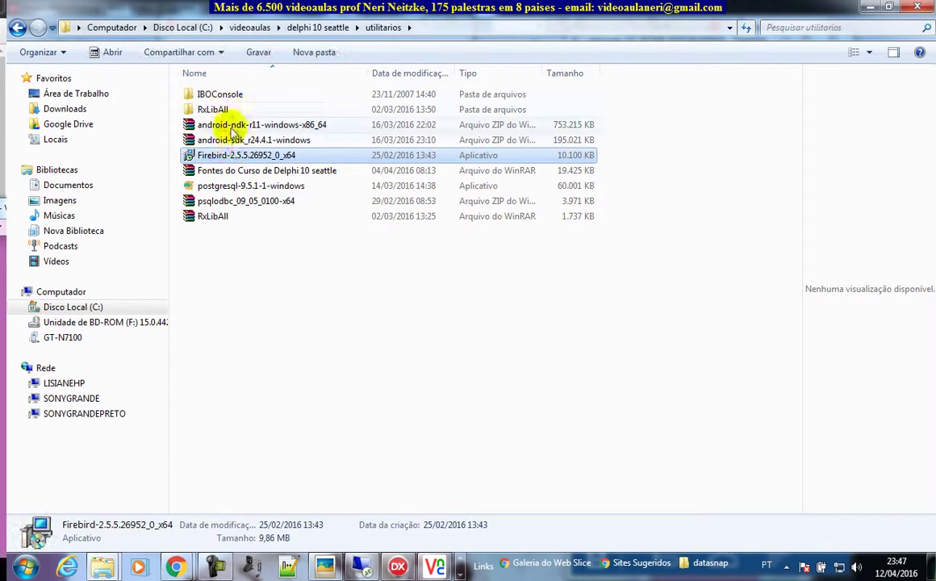
pyautogui.keyDown('ctrl'); pyautogui.click(220, 95); pyautogui.keyUp('ctrl')
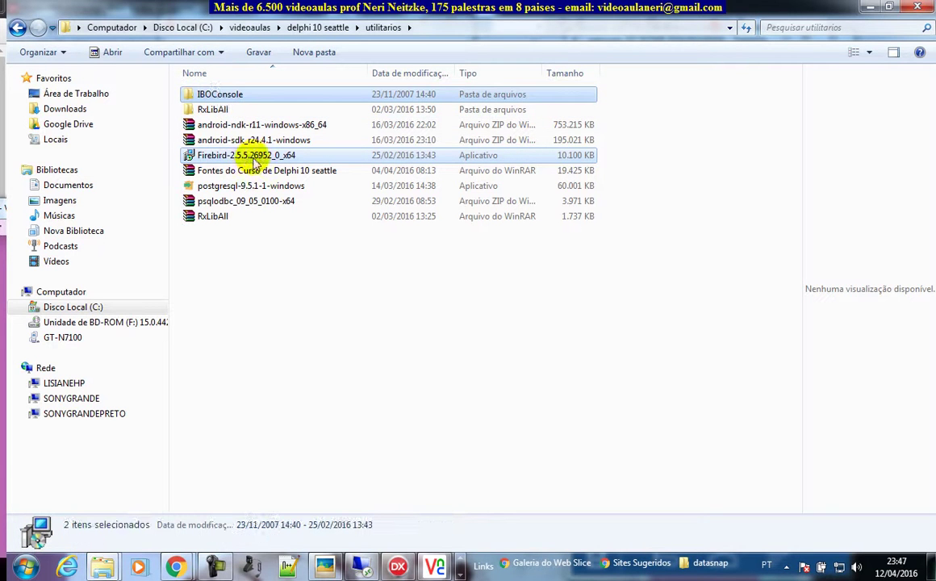
pyautogui.rightClick(255, 162)
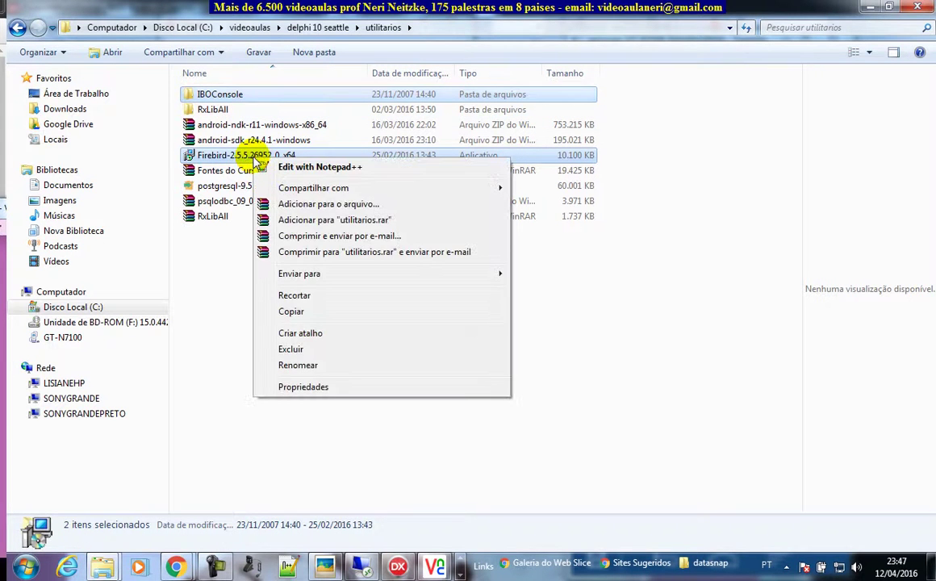
pyautogui.click(307, 316)
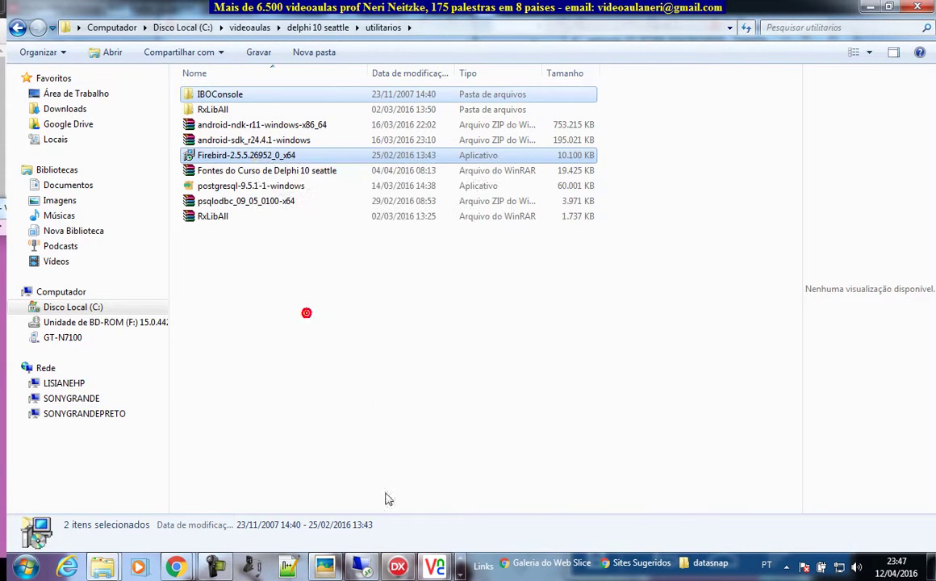
# Switch to the remote server session and paste the copied Firebird installer and IBOConsole folder onto its desktop.
pyautogui.click(364, 568)
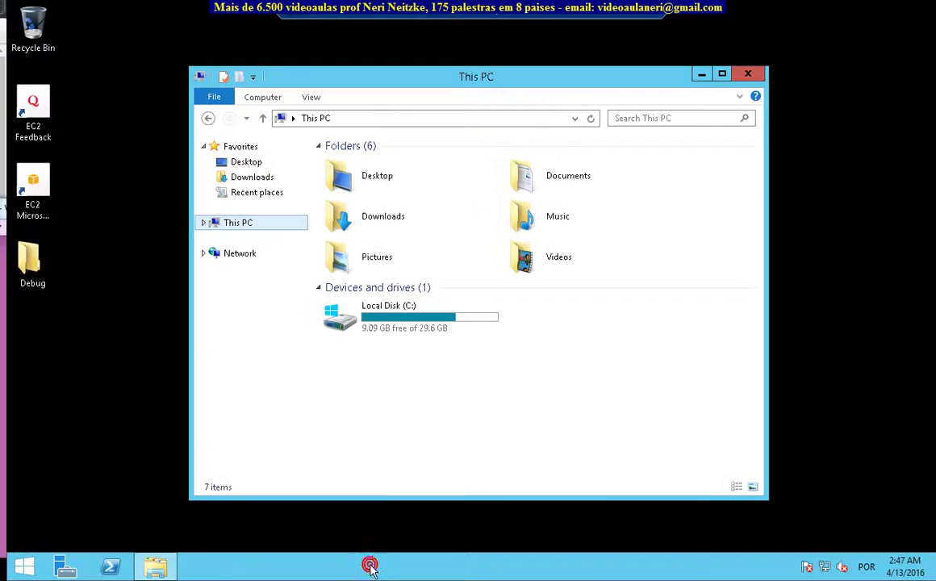
pyautogui.click(703, 74)
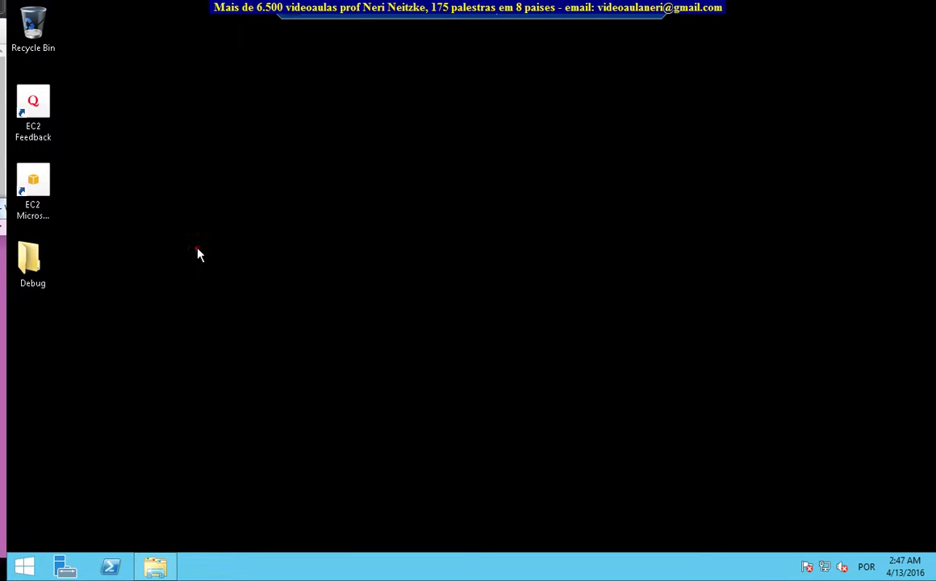
pyautogui.rightClick(212, 217)
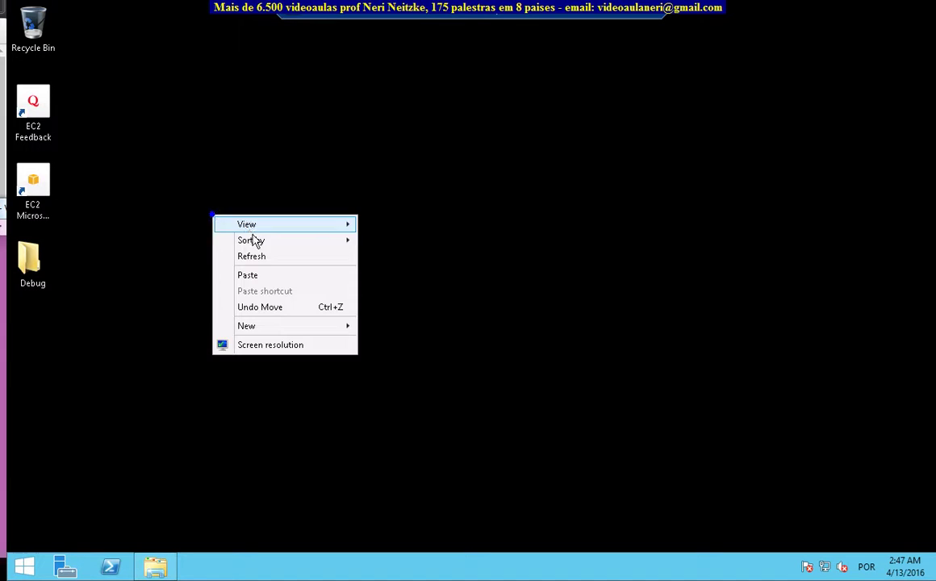
pyautogui.click(267, 277)
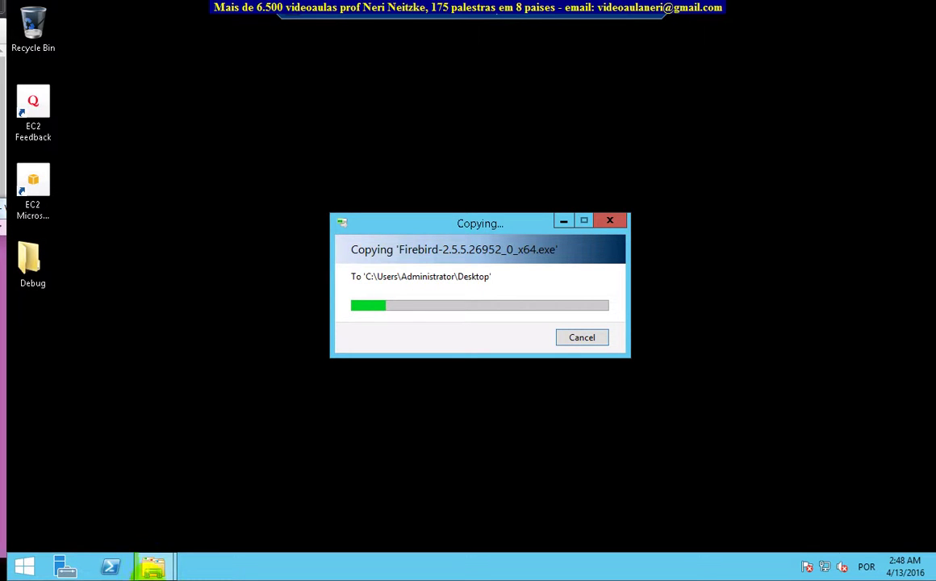
# Check the remote server's system properties for its Windows edition and system type, and return to the local computer.
pyautogui.moveTo(153, 565)
pyautogui.click(103, 456)
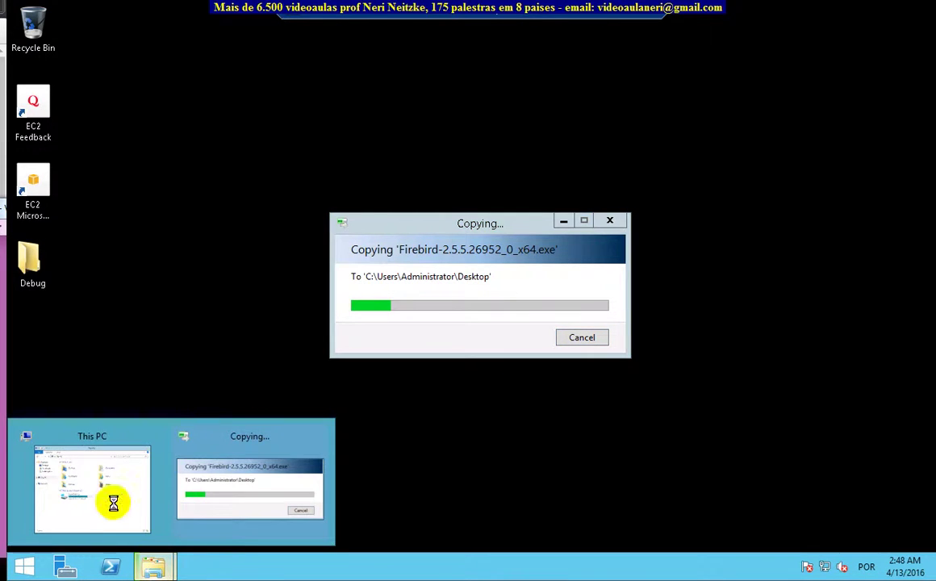
pyautogui.click(242, 225)
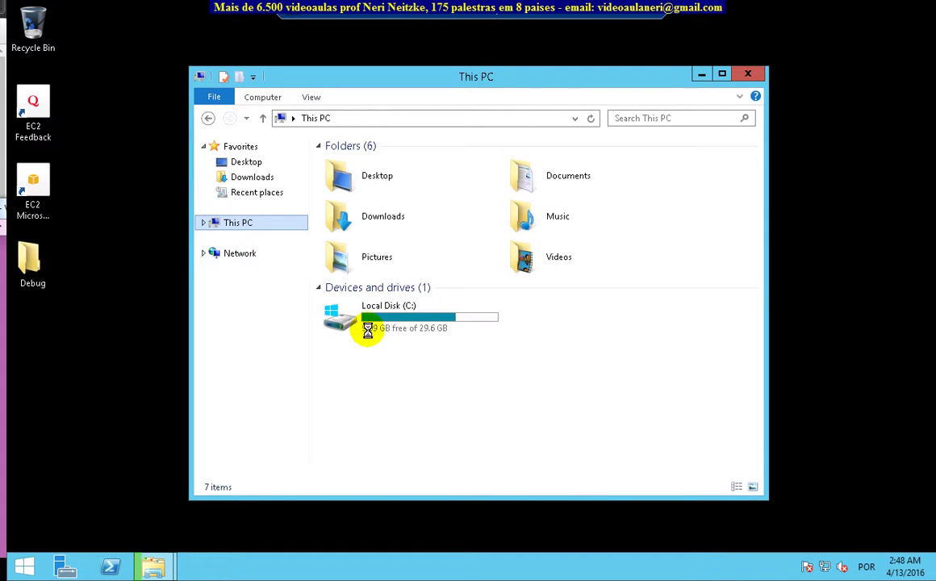
pyautogui.rightClick(298, 227)
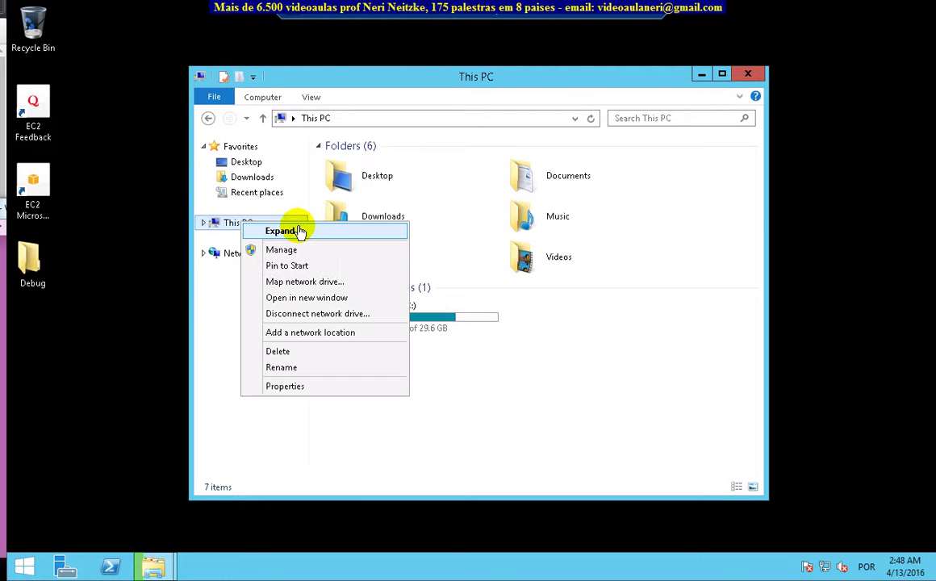
pyautogui.click(287, 386)
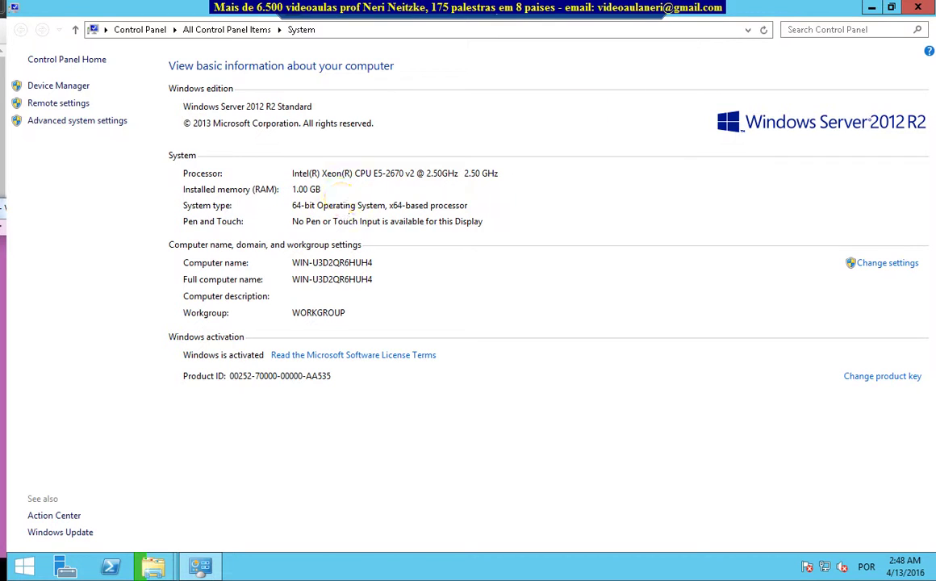
pyautogui.click(918, 7)
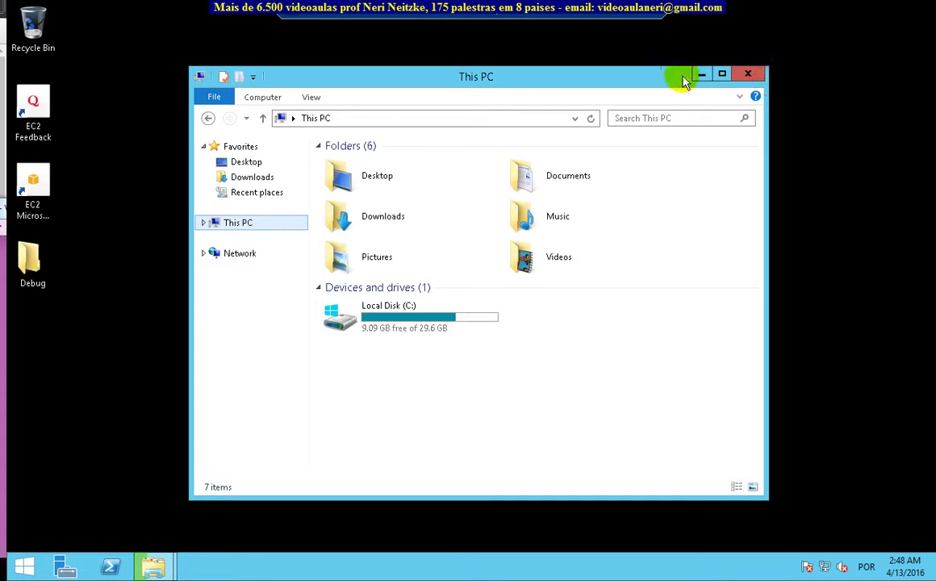
pyautogui.click(613, 16)
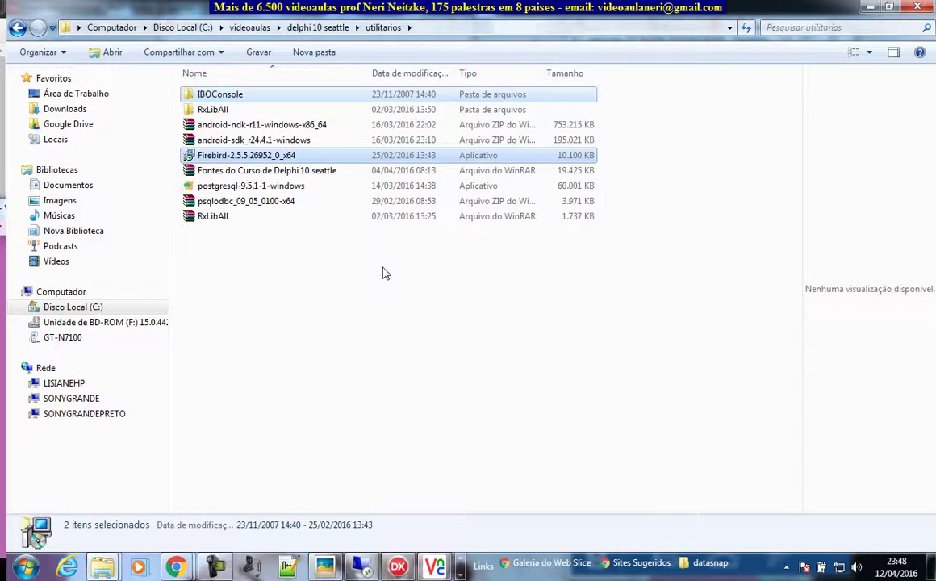
# Switch to the remote server session and check the progress of the Firebird installer copy.
pyautogui.click(347, 290)
pyautogui.click(281, 155)
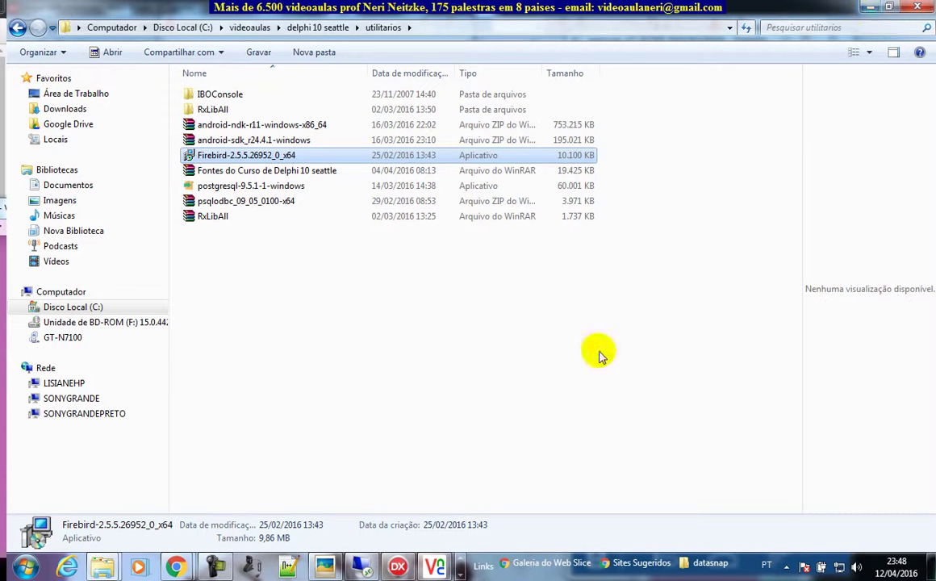
pyautogui.click(363, 565)
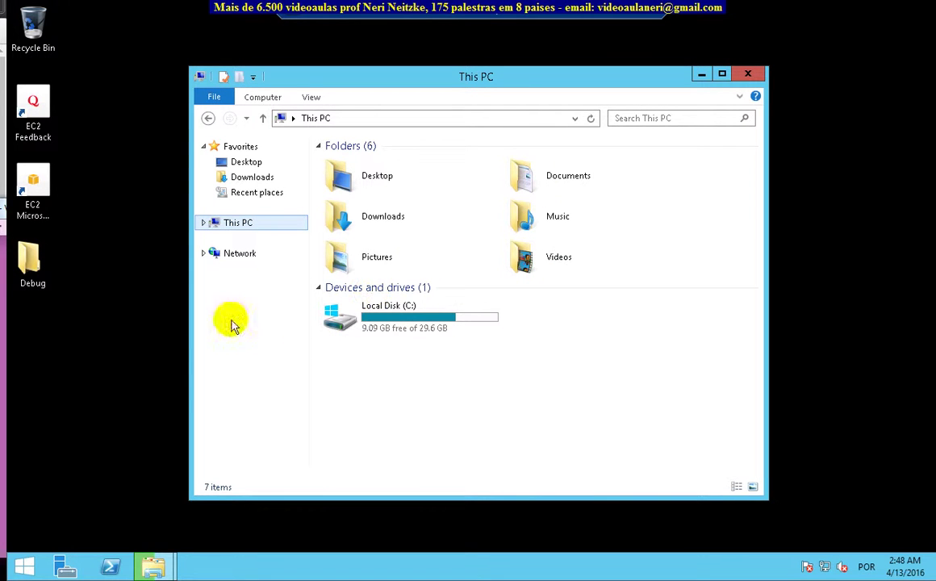
pyautogui.moveTo(150, 565)
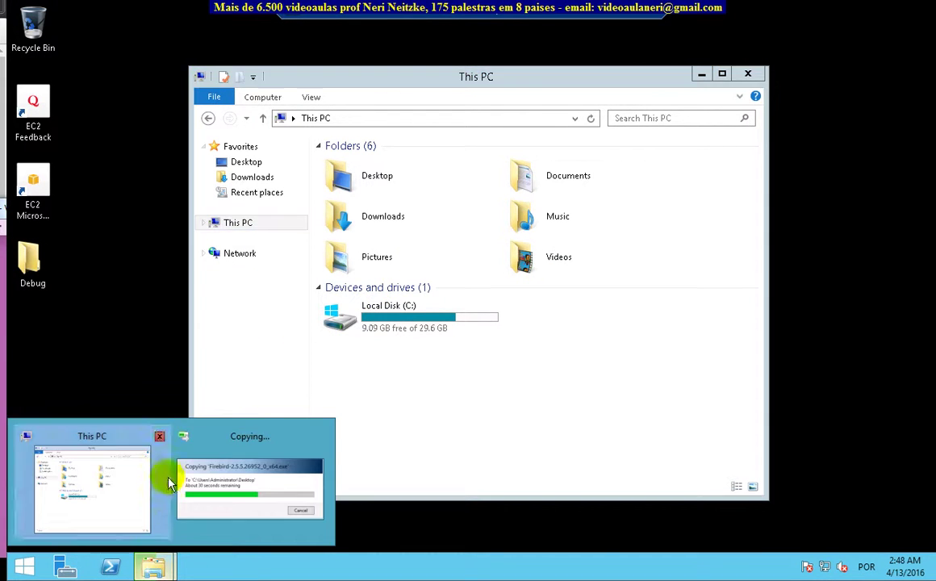
pyautogui.click(248, 484)
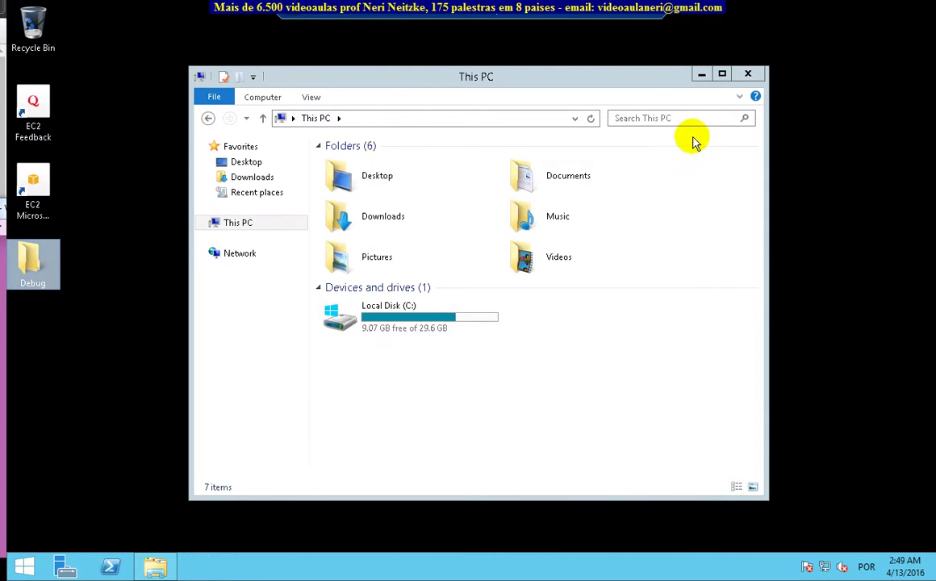
# Clear the This PC window off the desktop and line up the IBOConsole folder and Firebird installer below the Debug folder.
pyautogui.click(701, 74)
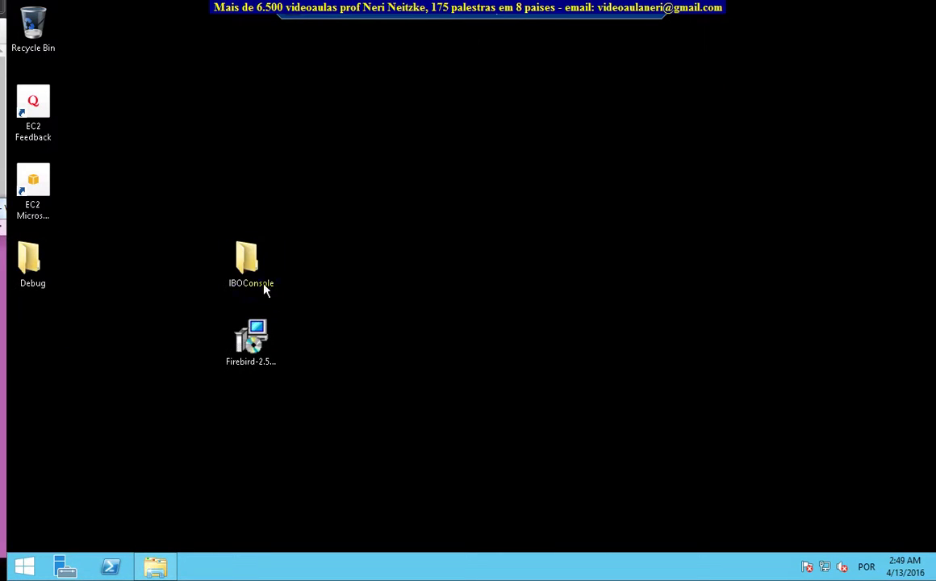
pyautogui.moveTo(246, 266); pyautogui.dragTo(33, 337)
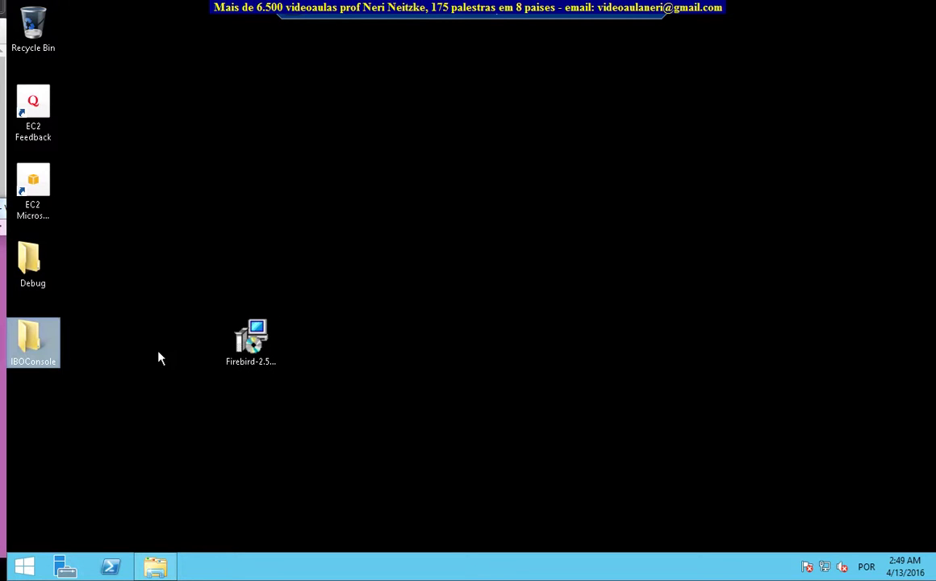
pyautogui.click(243, 349)
pyautogui.moveTo(226, 374); pyautogui.dragTo(29, 406)
# Rename the Debug folder on the remote desktop as Exemplo1DataSnap.
pyautogui.click(35, 266)
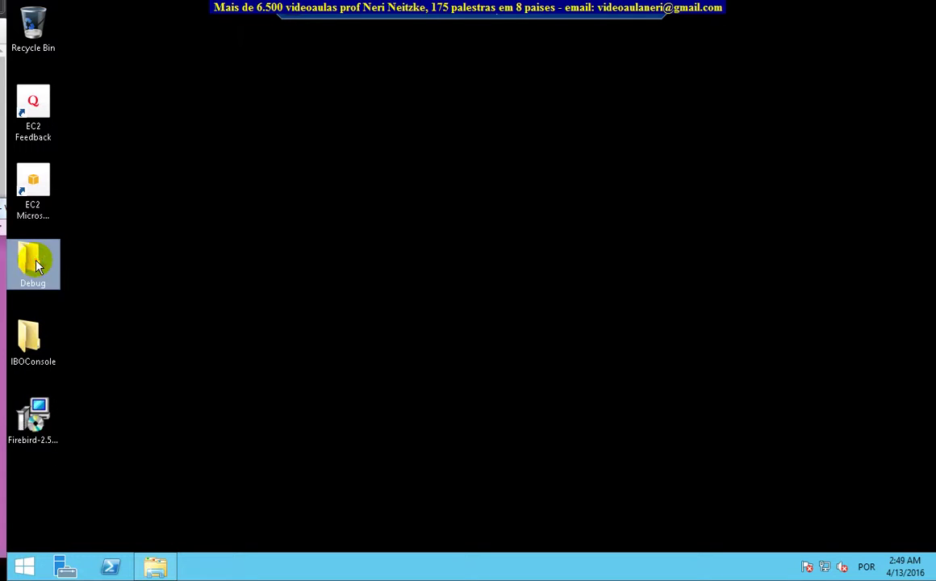
pyautogui.press('F2')
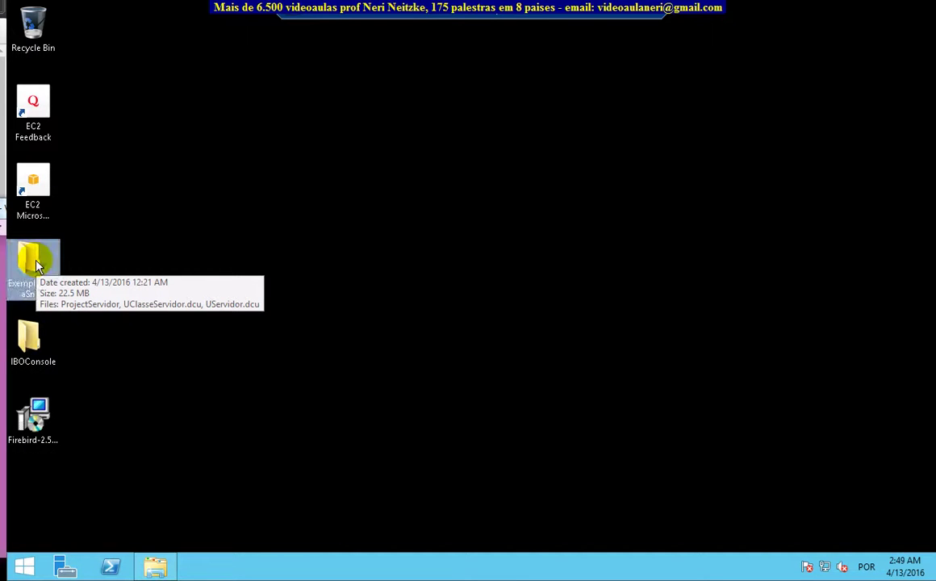
pyautogui.press('Return')
pyautogui.click(174, 245)
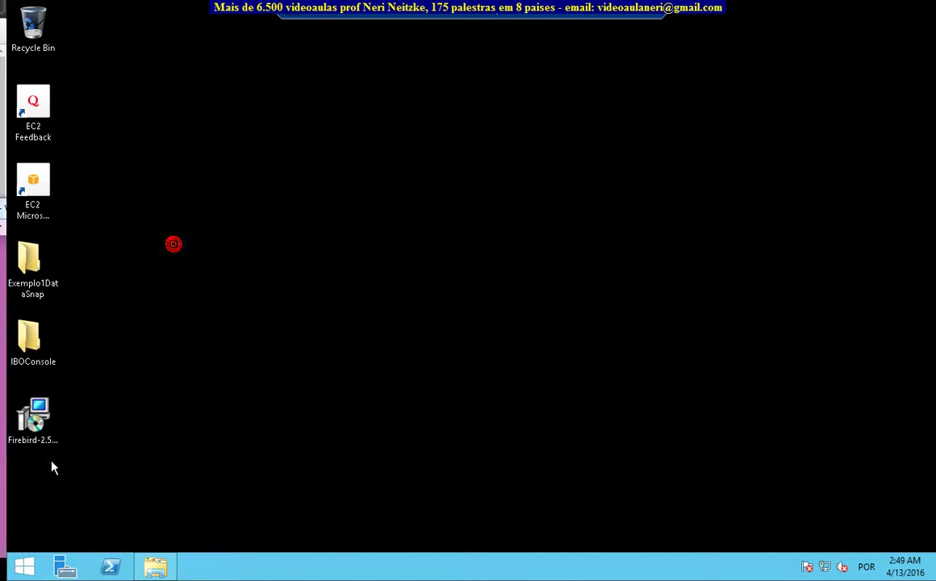
pyautogui.click(308, 333)
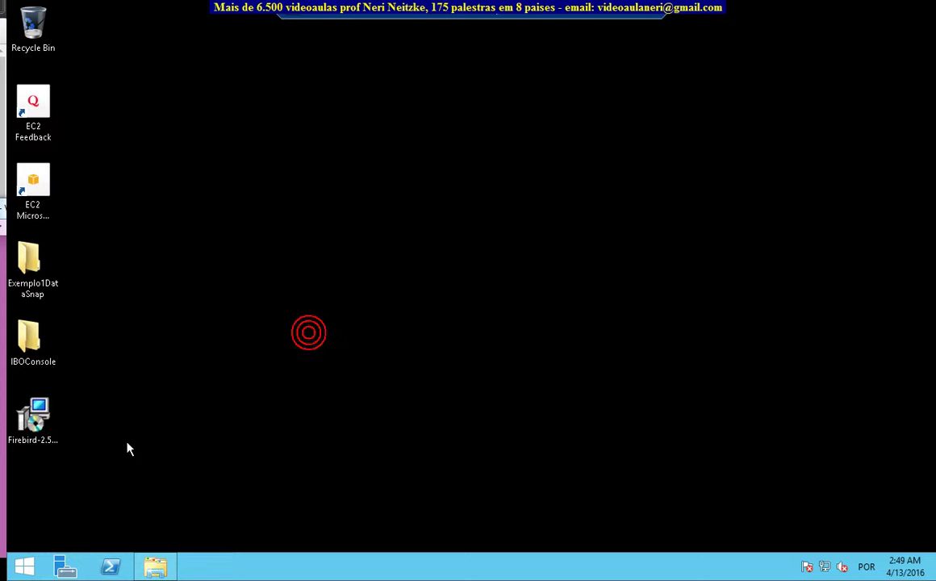
# Launch the Firebird 2.5.5 installer on the remote server with English as the setup language.
pyautogui.doubleClick(38, 420)
pyautogui.click(487, 316)
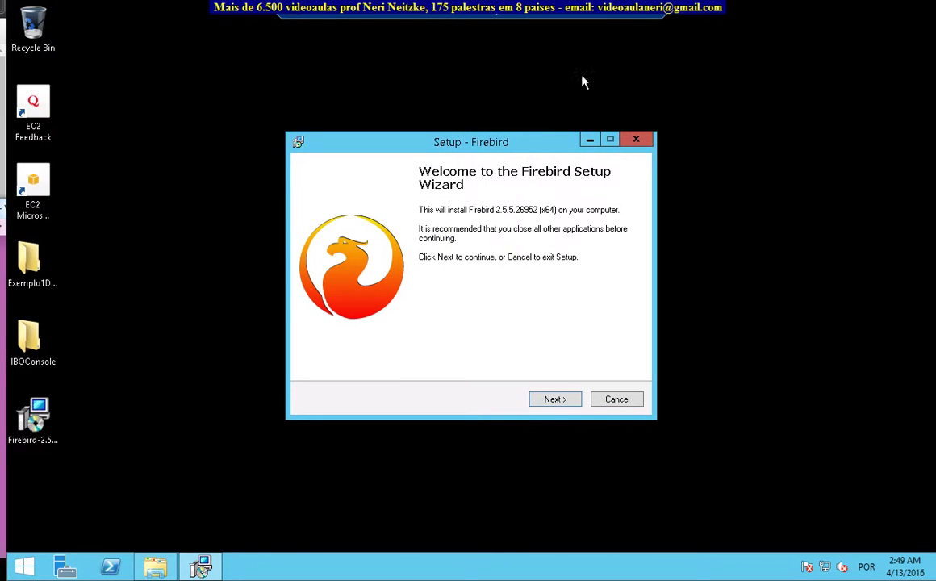
# Reduce the remote session to a window to view its Amazon host name, and return it to full screen.
pyautogui.click(651, 8)
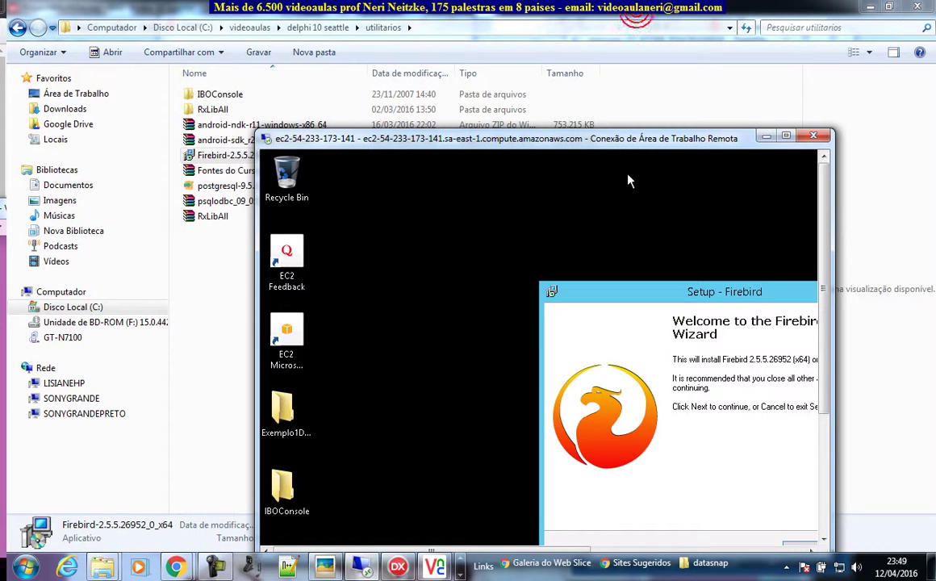
pyautogui.moveTo(673, 138); pyautogui.dragTo(640, 99)
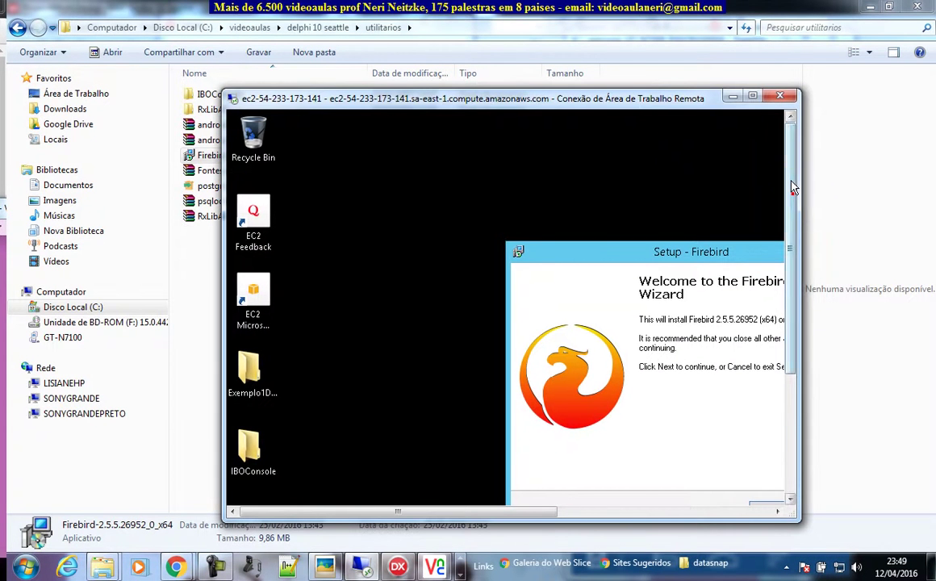
pyautogui.click(617, 517)
pyautogui.moveTo(568, 514); pyautogui.dragTo(536, 514)
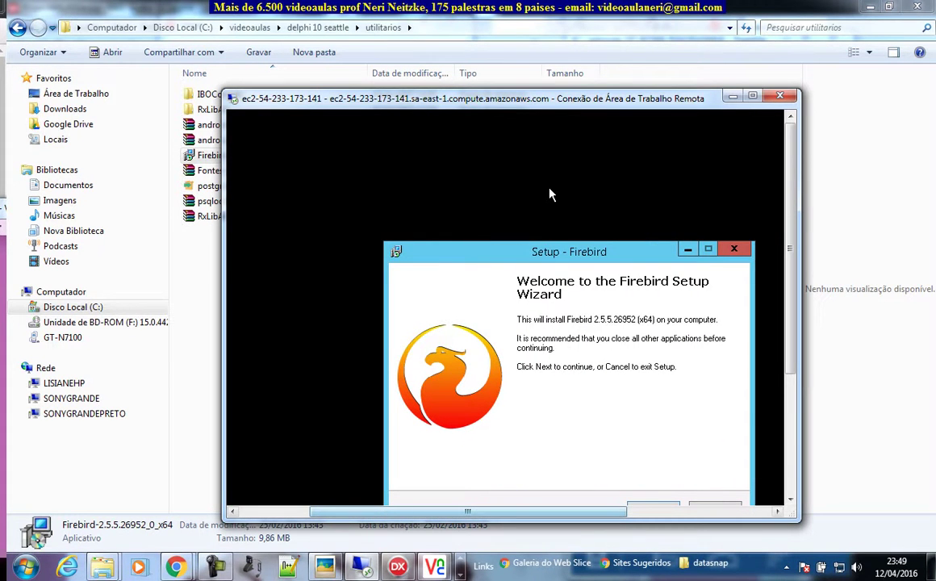
pyautogui.click(752, 95)
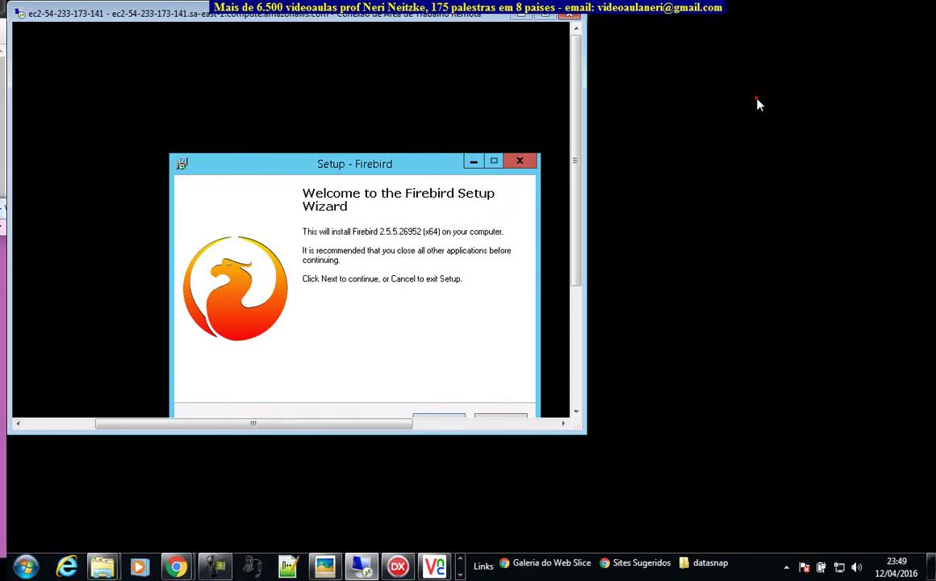
# Accept the Firebird license agreement and continue past the setup information page.
pyautogui.click(561, 400)
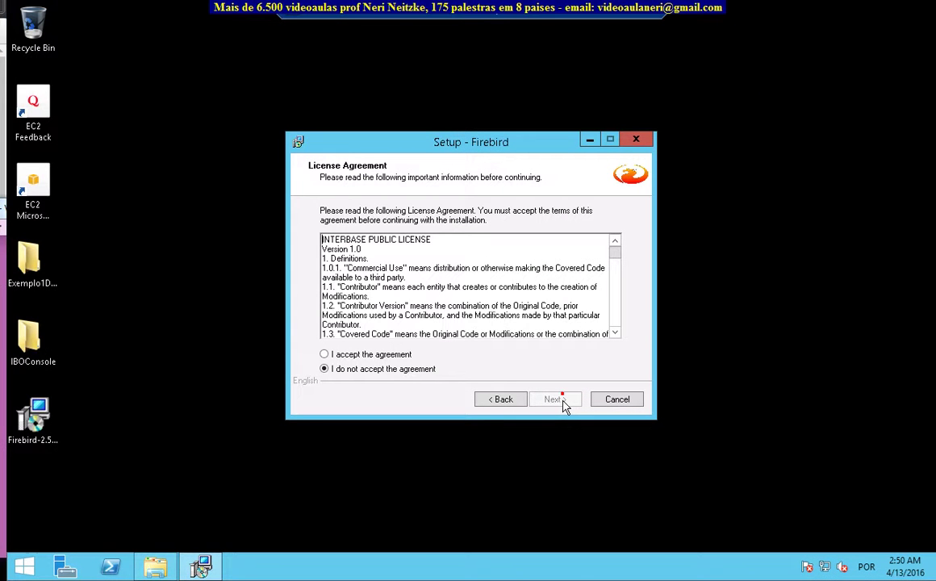
pyautogui.click(367, 355)
pyautogui.click(565, 400)
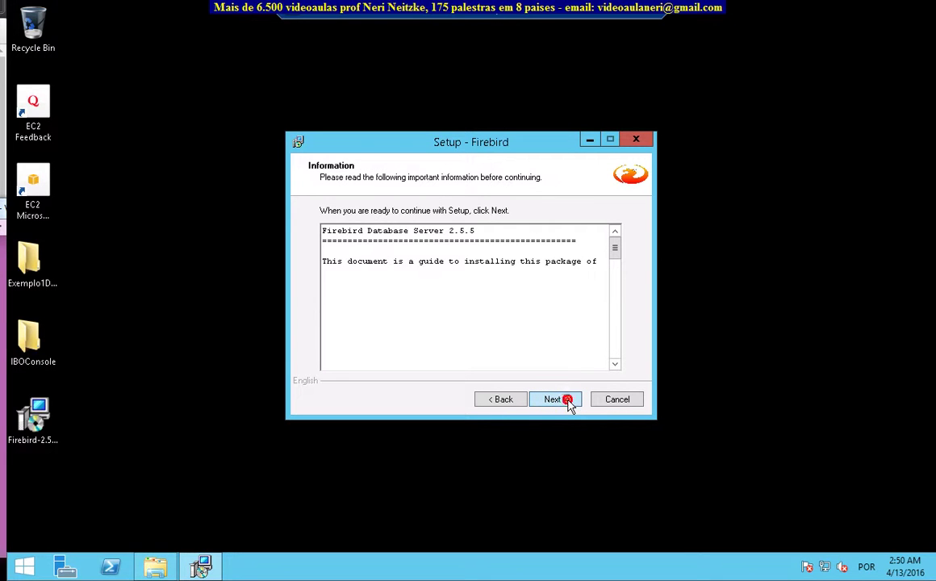
pyautogui.click(569, 403)
# Keep the default destination, the full installation with Super Server binary, and the Firebird 2.5 (x64) Start Menu folder.
pyautogui.click(568, 403)
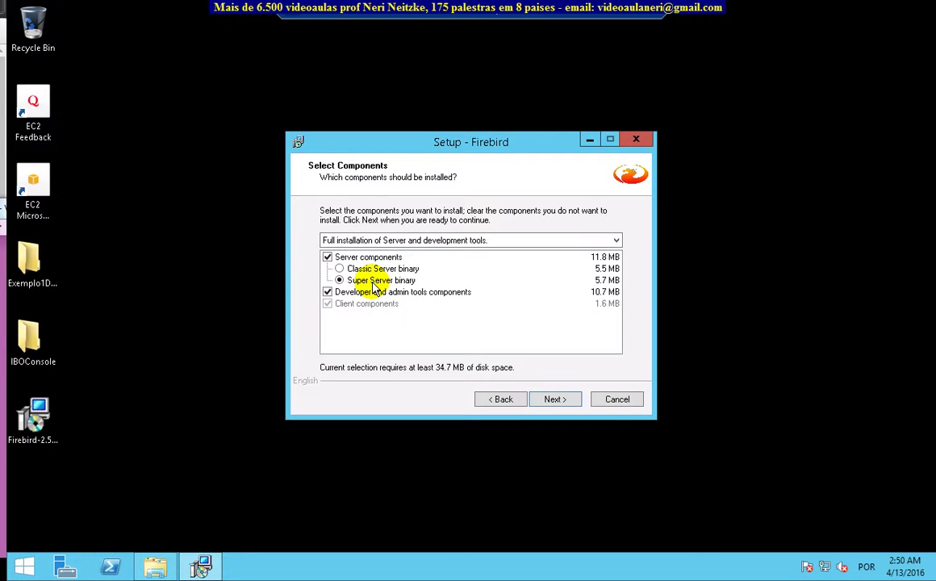
pyautogui.click(565, 402)
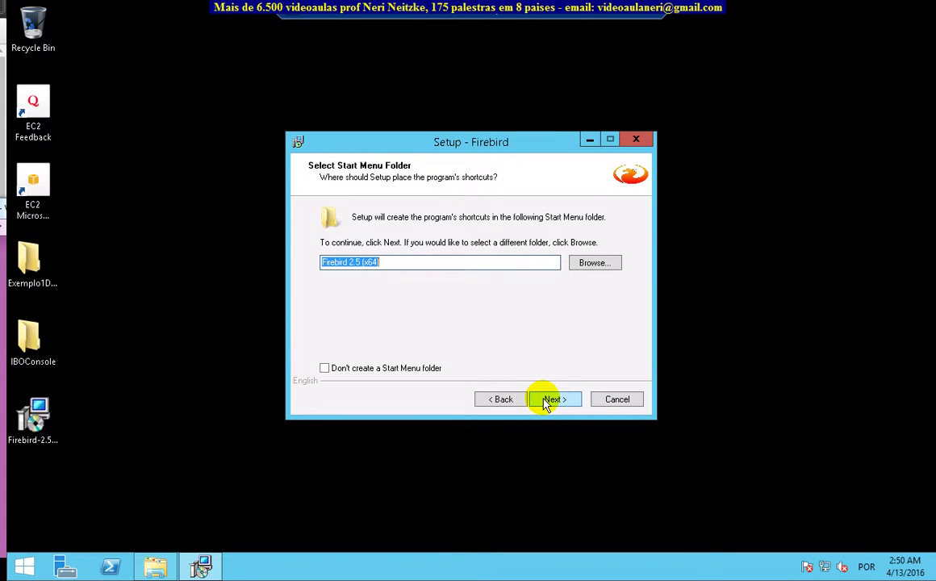
pyautogui.click(552, 399)
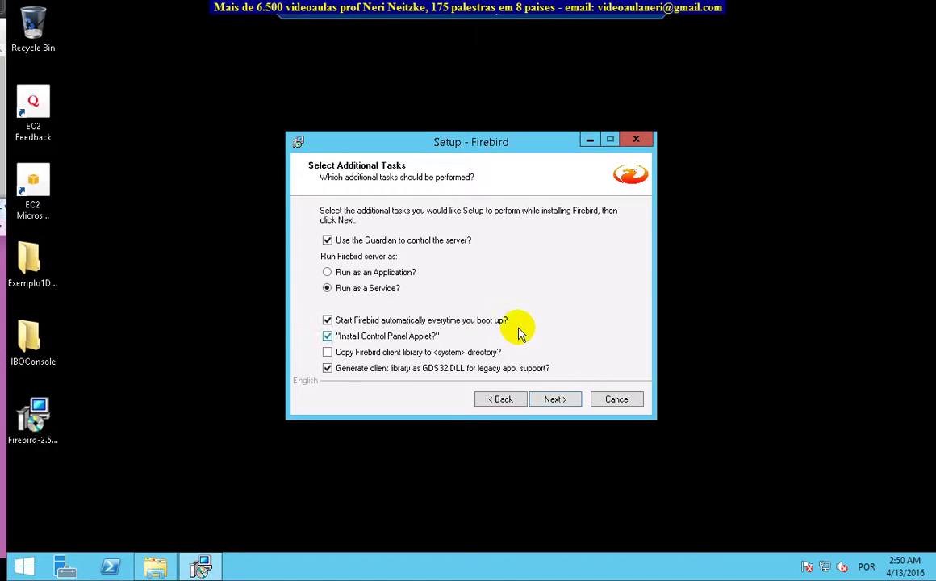
# Set Firebird to run as a service and enable copying its client library to the system directory.
pyautogui.click(327, 273)
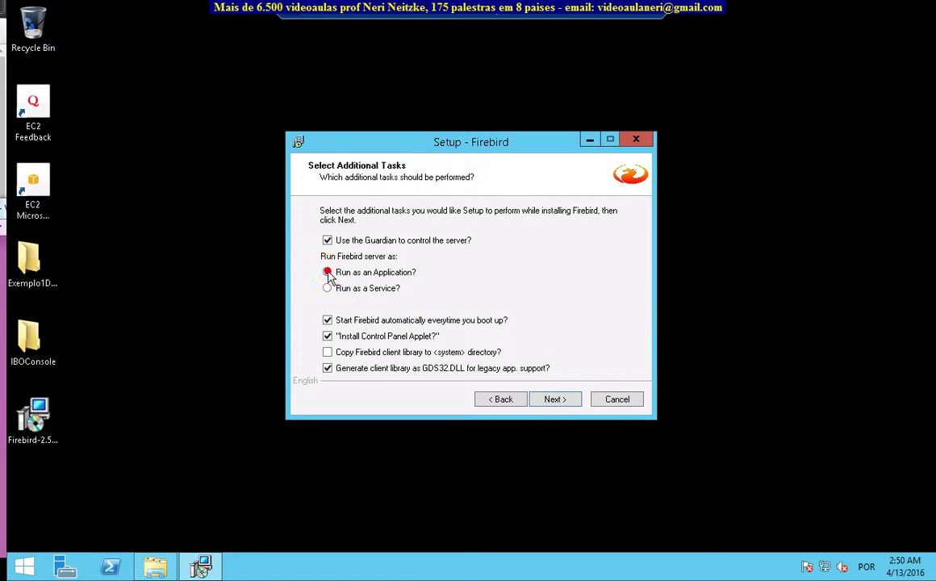
pyautogui.click(326, 288)
pyautogui.click(327, 273)
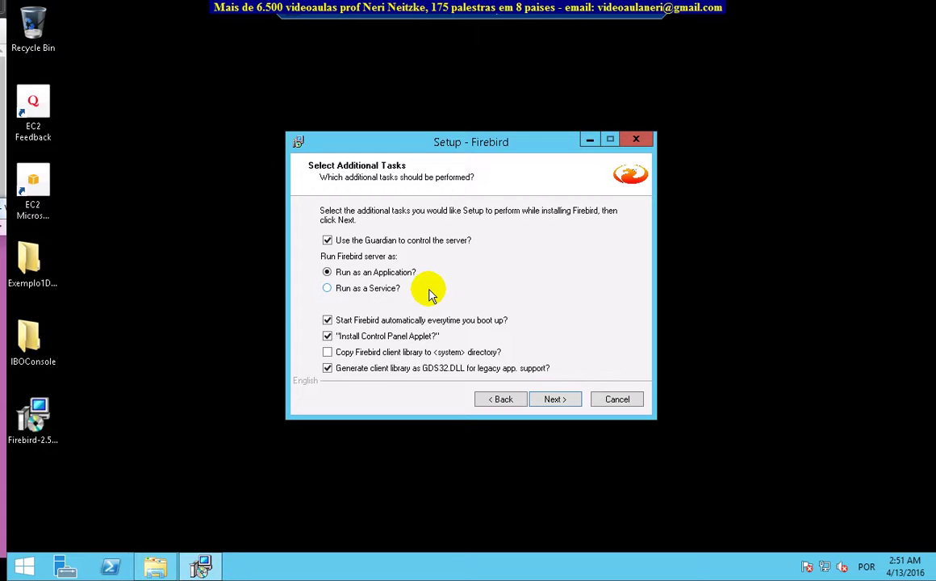
pyautogui.click(333, 290)
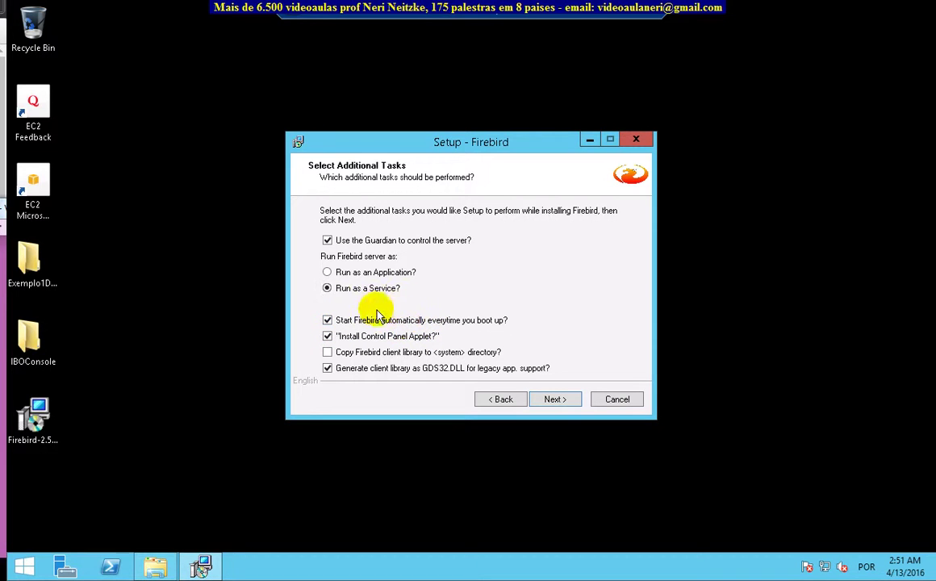
pyautogui.click(332, 288)
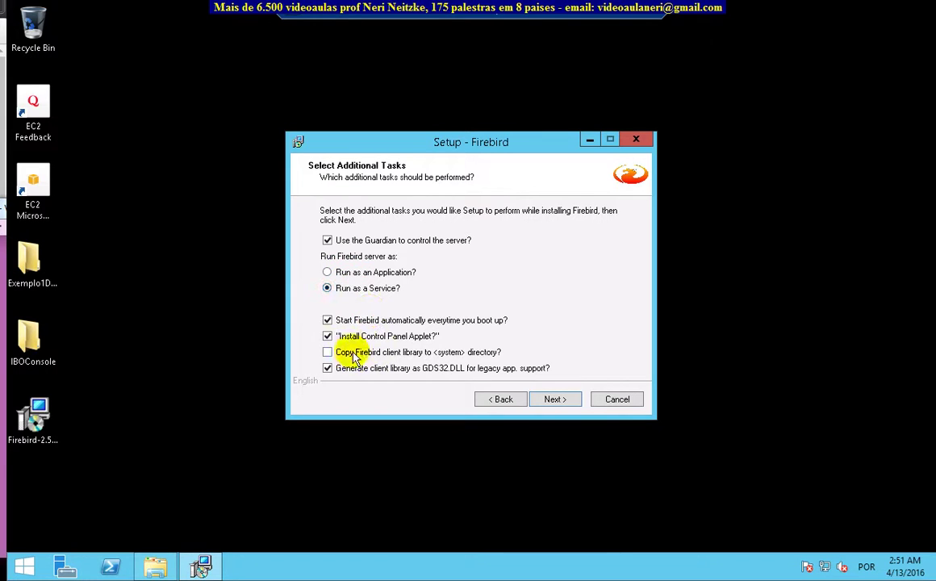
pyautogui.click(327, 353)
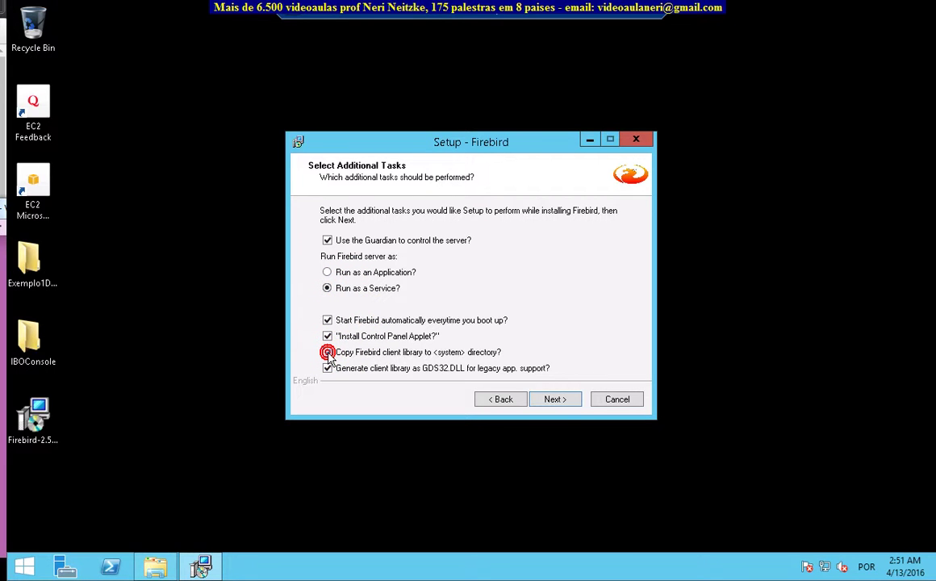
pyautogui.click(556, 399)
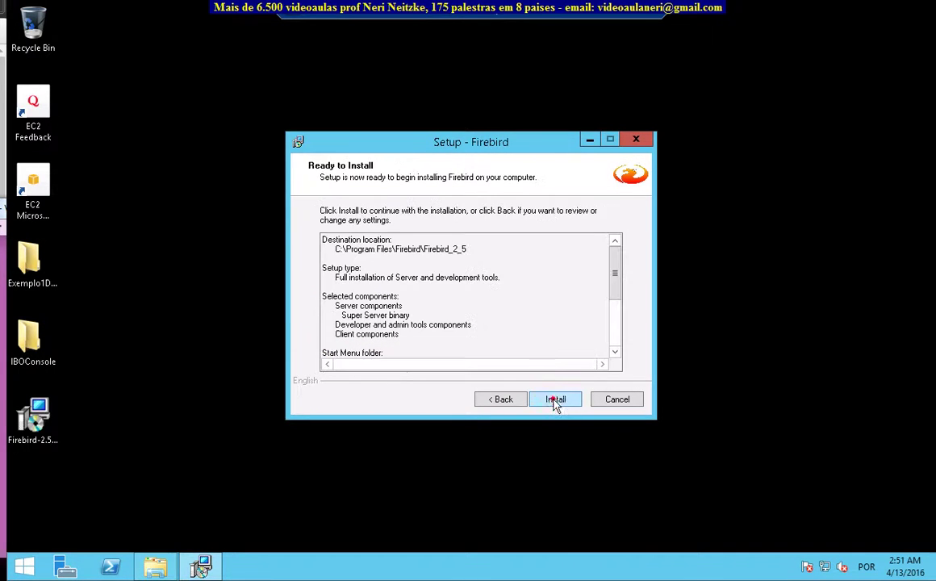
# Install Firebird and finish the setup with the After installation - What Next? option turned off.
pyautogui.click(556, 401)
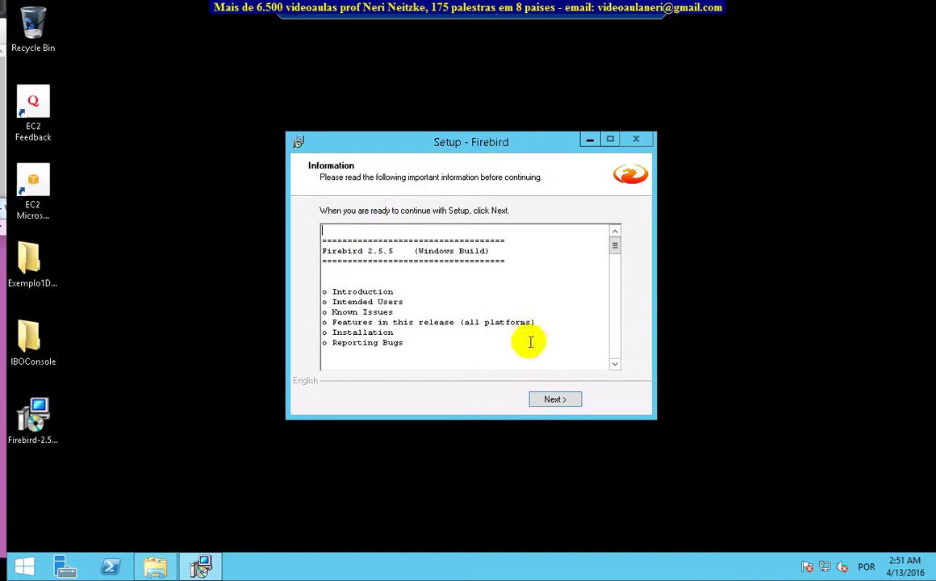
pyautogui.click(558, 401)
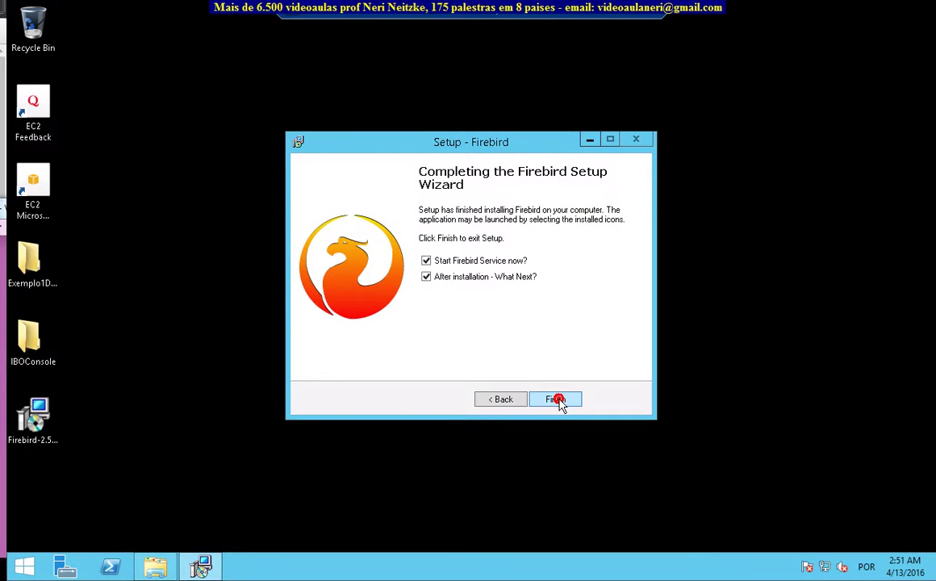
pyautogui.click(425, 277)
pyautogui.click(556, 399)
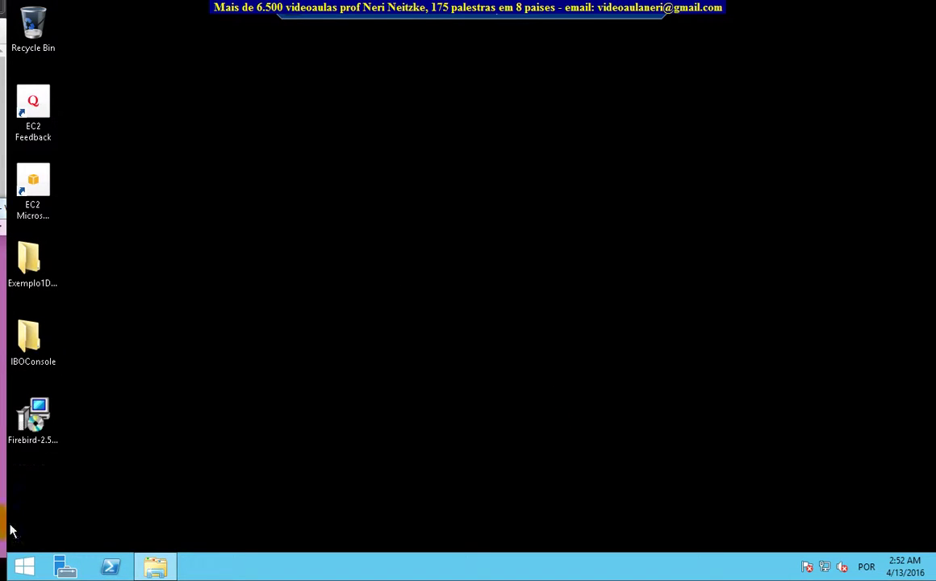
# Check the Firebird service status in the Control Panel's Firebird Server Manager, and close both windows.
pyautogui.click(39, 568)
pyautogui.click(131, 349)
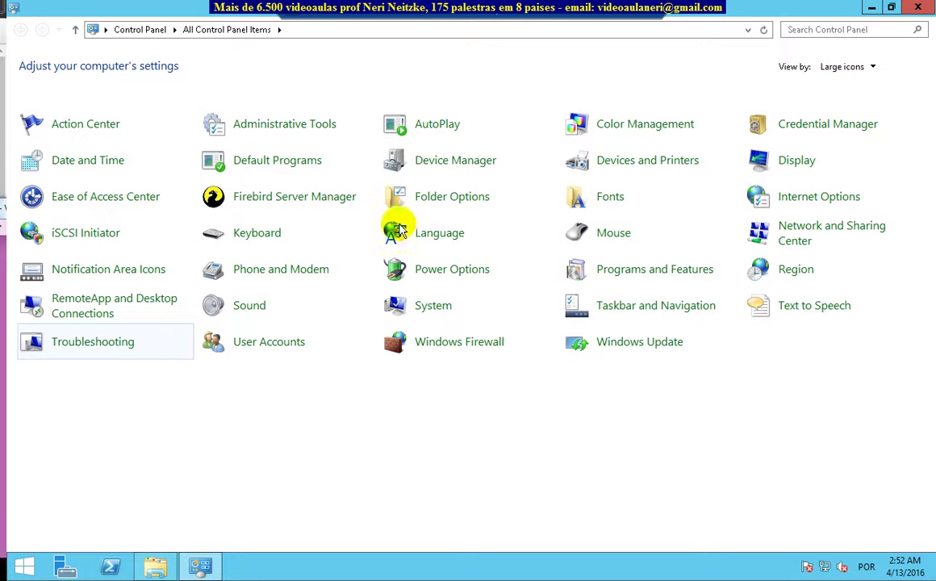
pyautogui.click(304, 203)
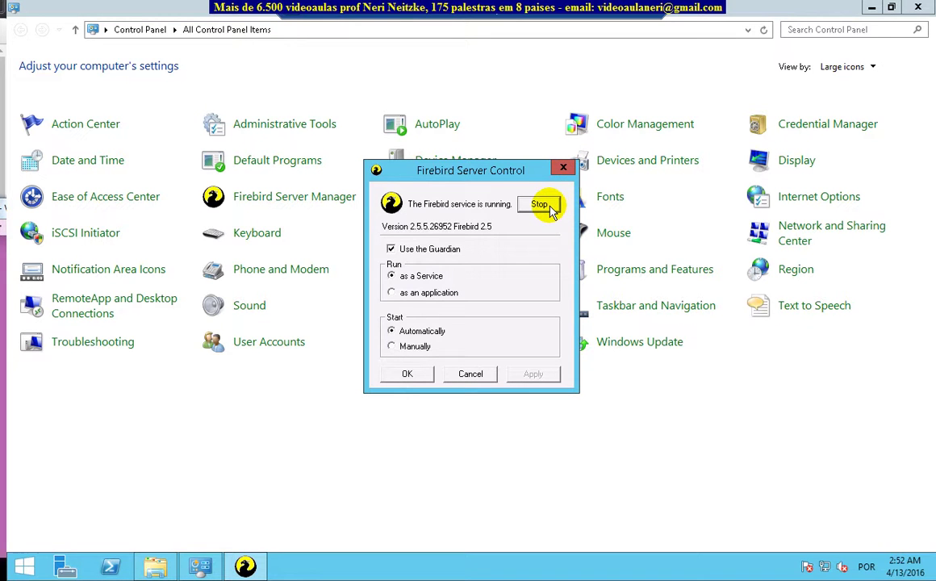
pyautogui.click(563, 167)
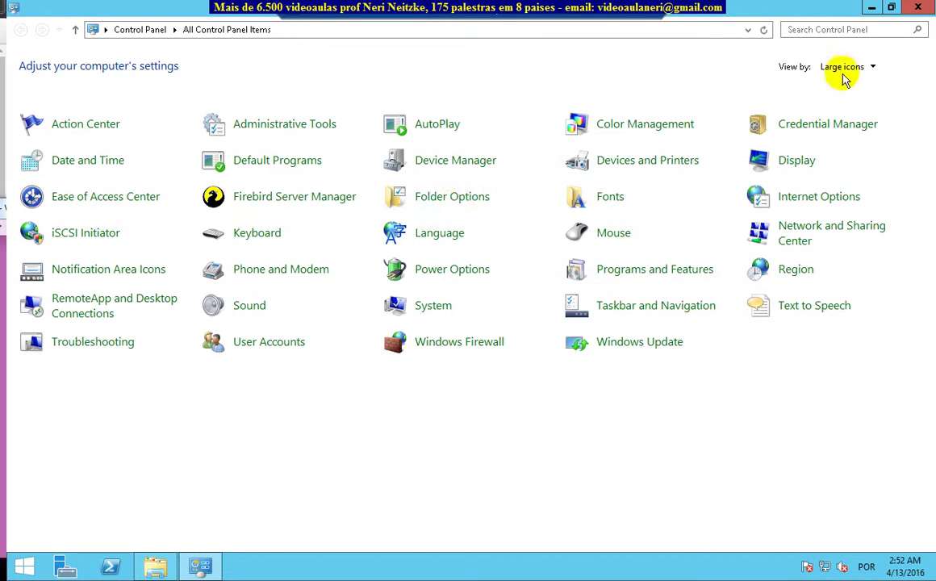
pyautogui.click(918, 6)
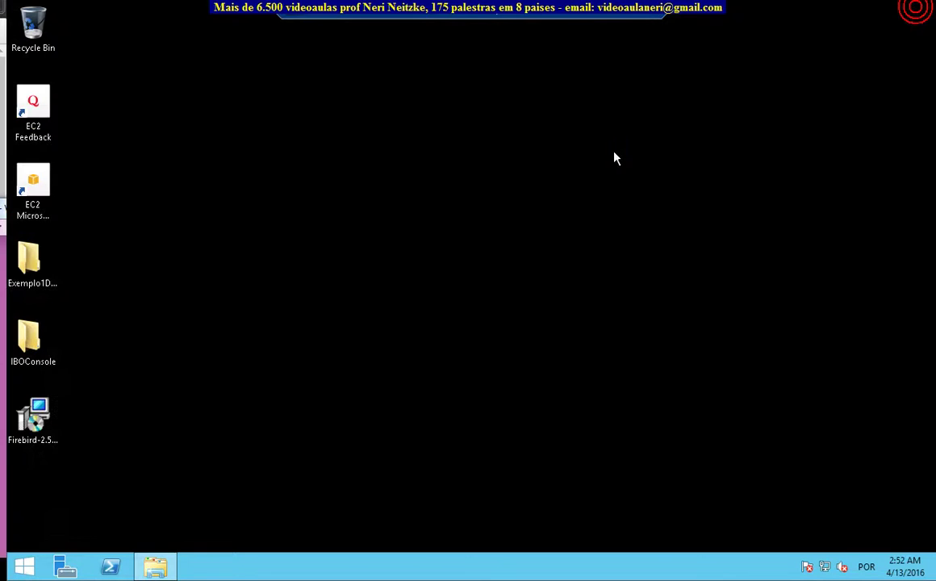
# Open the IBOConsole folder on the remote desktop and launch the IBOConsole application.
pyautogui.click(36, 345)
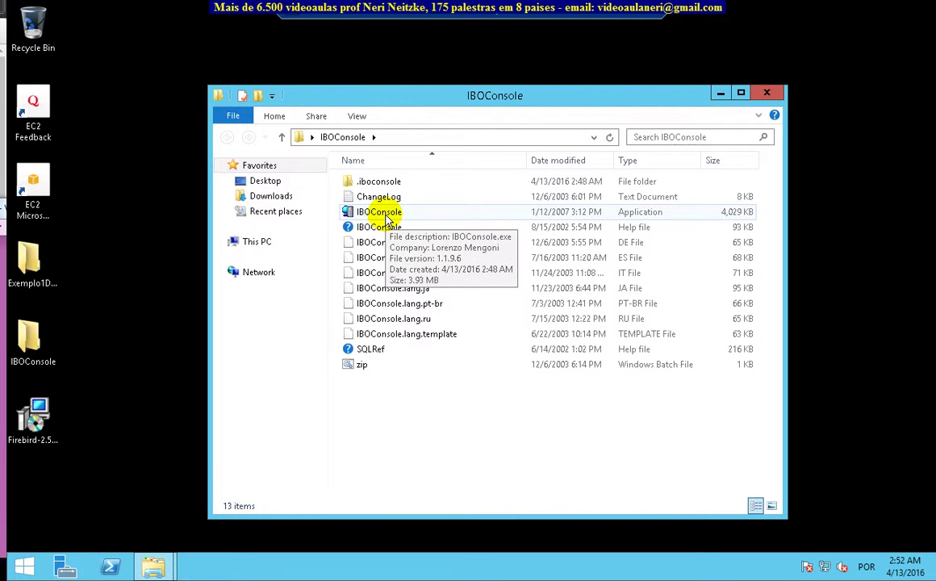
pyautogui.doubleClick(387, 213)
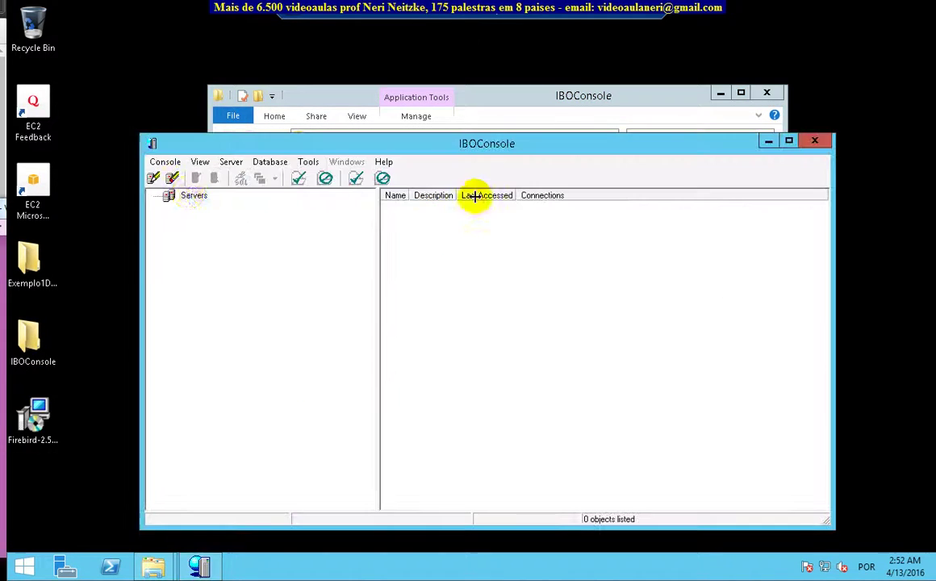
# Register the local Firebird server in IBOConsole as SYSDBA with the account password, and expand the Local Server node.
pyautogui.doubleClick(196, 197)
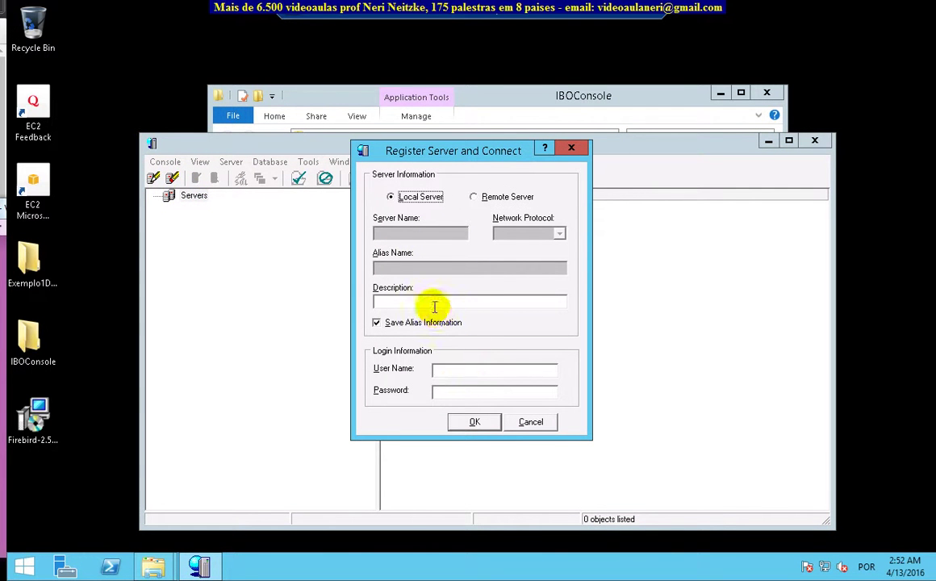
pyautogui.click(469, 369)
pyautogui.write('SYSDBA')
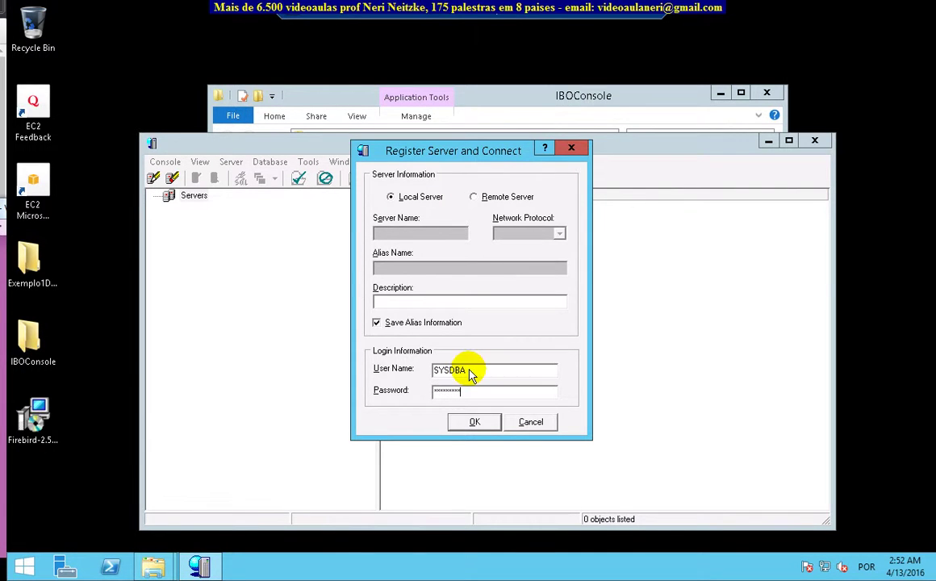
pyautogui.press('Return')
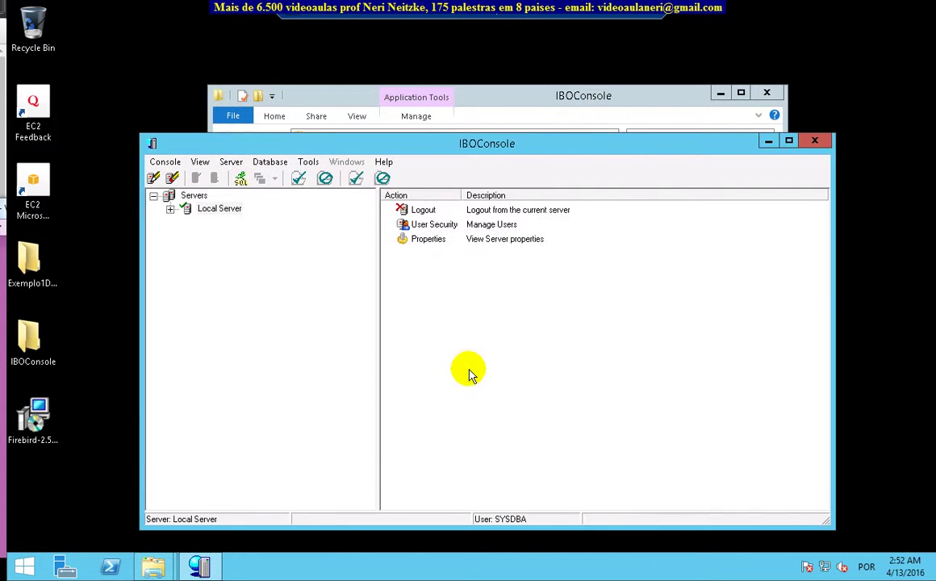
pyautogui.click(170, 209)
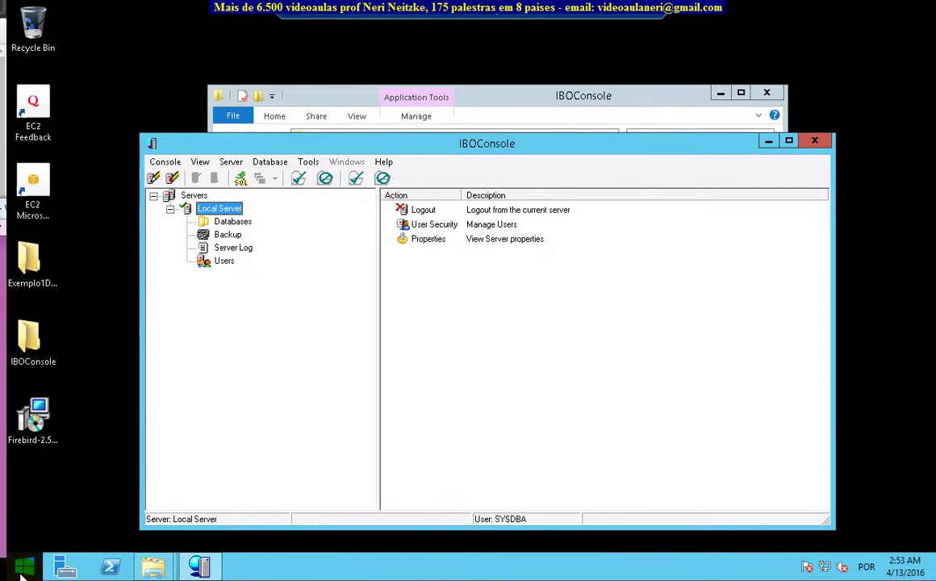
pyautogui.click(22, 569)
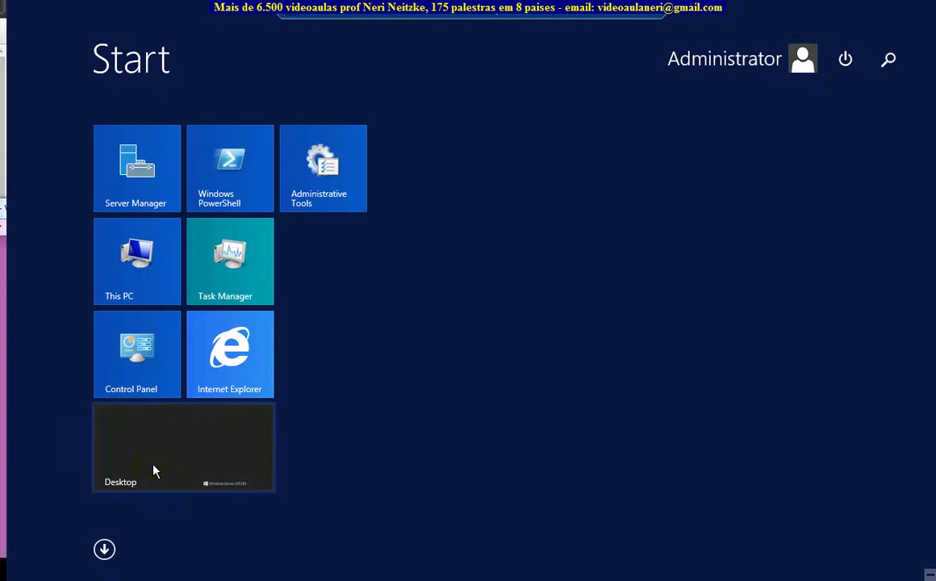
pyautogui.click(153, 466)
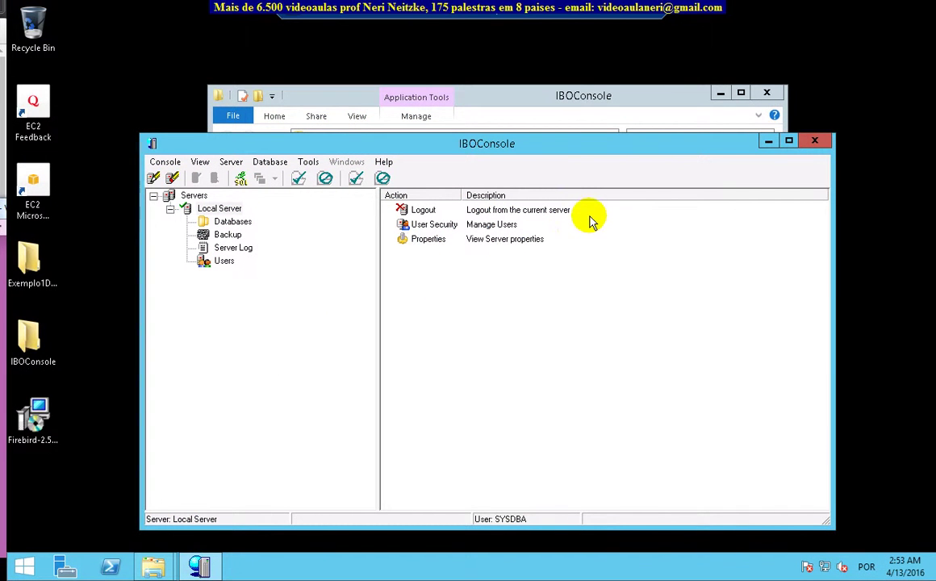
pyautogui.click(537, 145)
pyautogui.moveTo(537, 144); pyautogui.dragTo(654, 215)
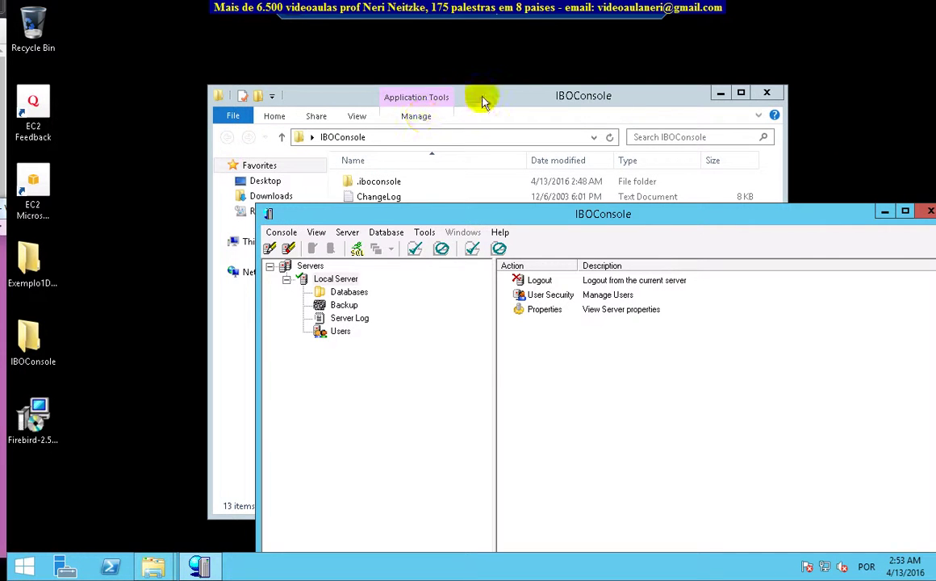
pyautogui.moveTo(430, 90); pyautogui.dragTo(323, 85)
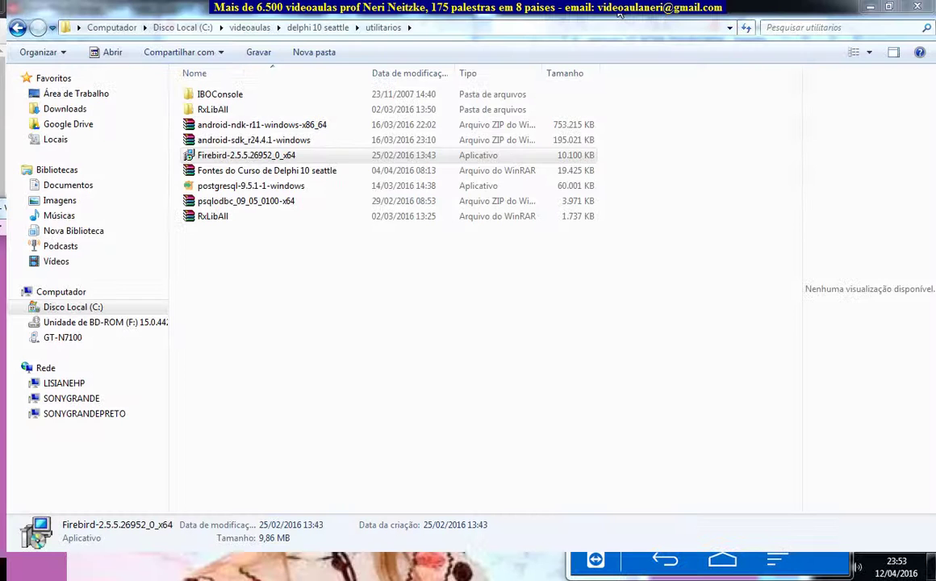
# Switch to RAD Studio on the local machine, closing the running DataSnap client and server and clearing the other windows out of view.
pyautogui.click(541, 16)
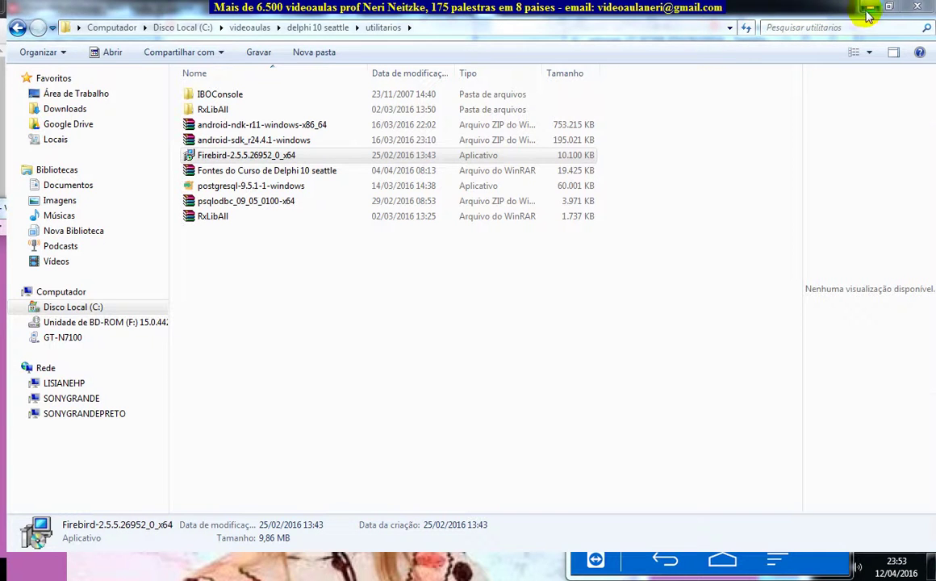
pyautogui.click(781, 9)
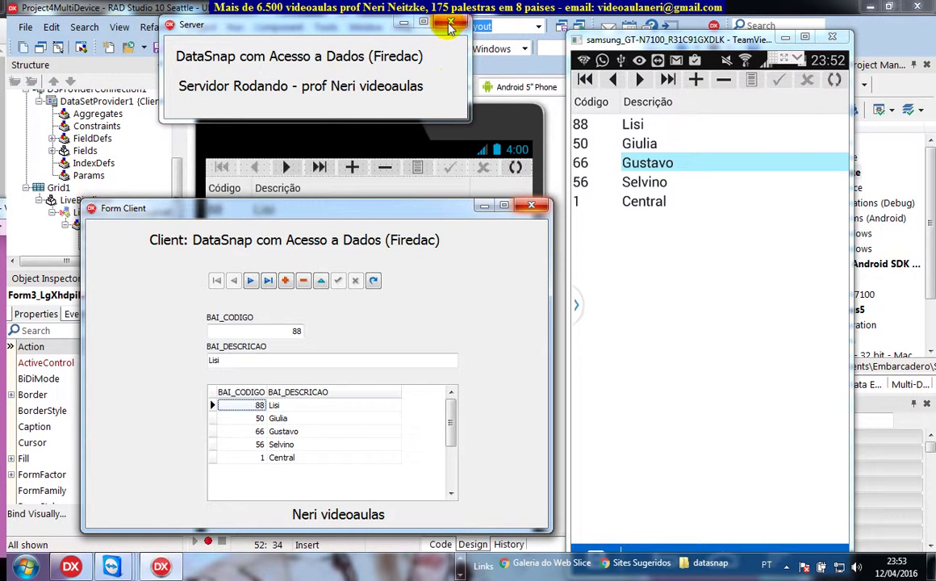
pyautogui.click(532, 206)
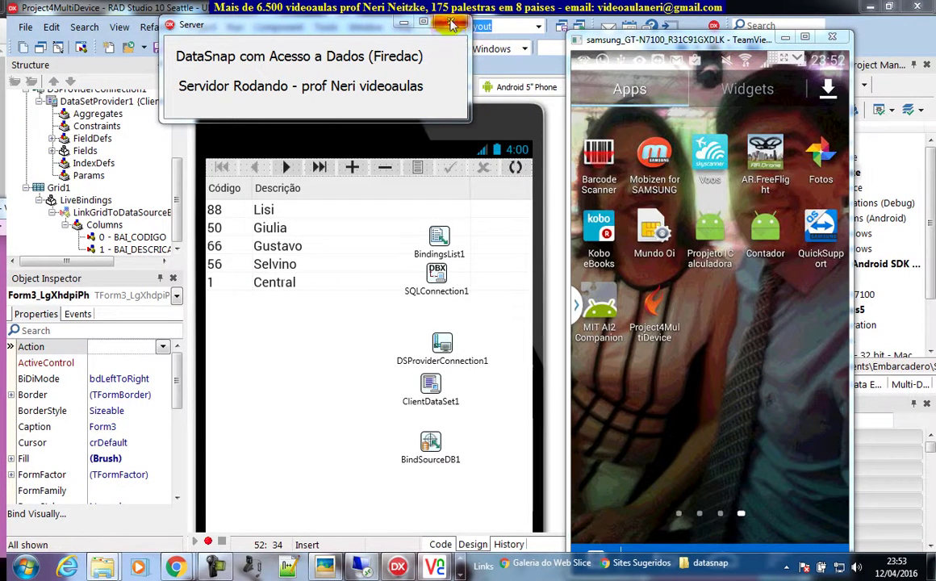
pyautogui.click(534, 75)
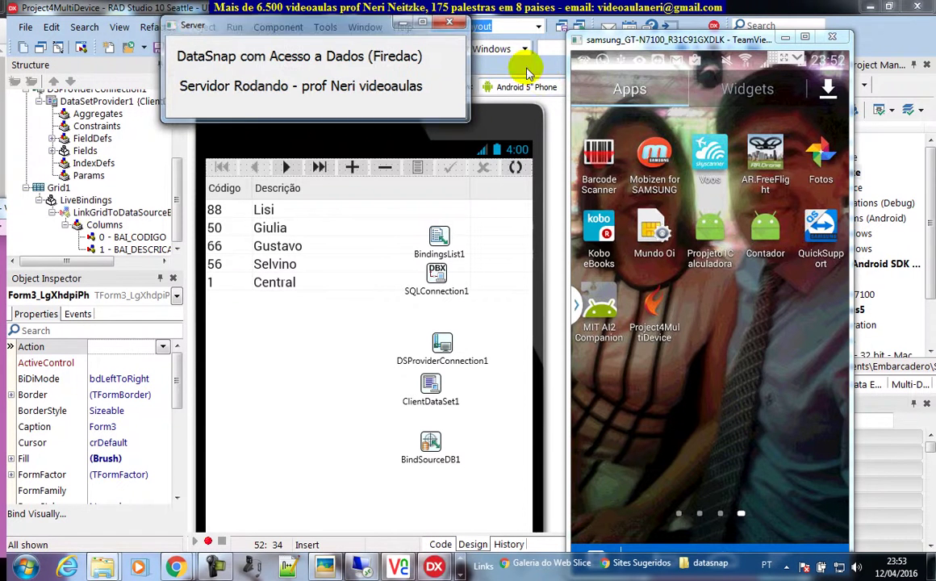
pyautogui.click(787, 40)
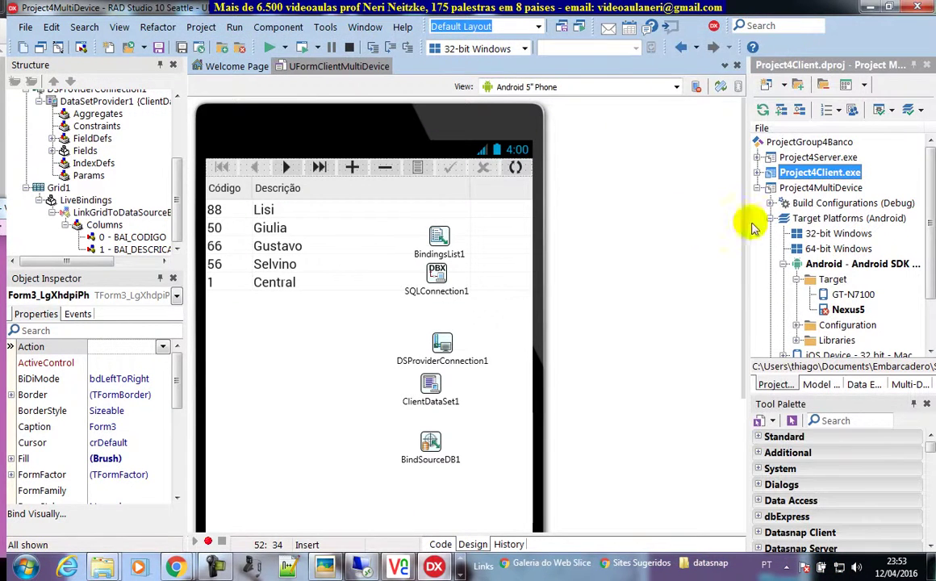
# Select Project4Server.exe in the project group, expand its files and open the UFormServer form.
pyautogui.click(808, 158)
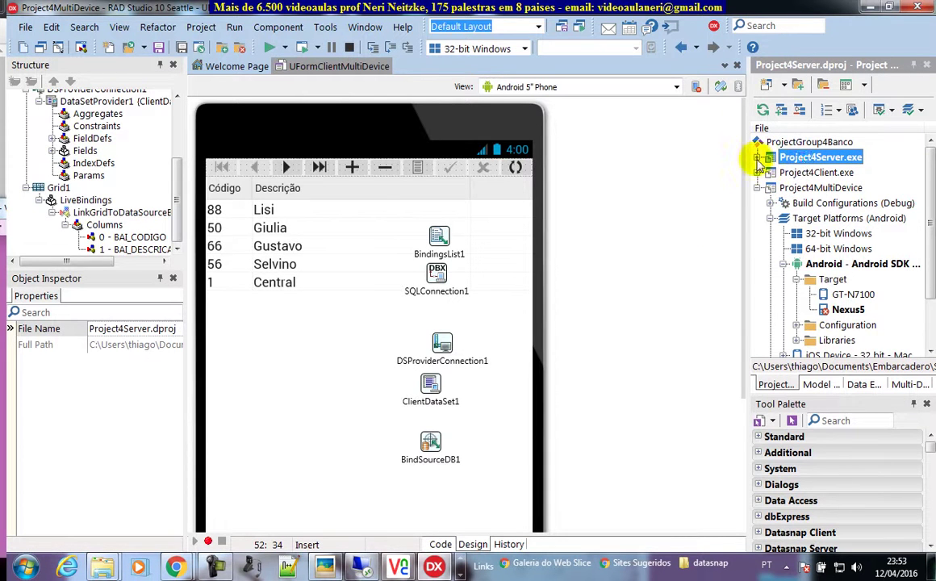
pyautogui.click(757, 157)
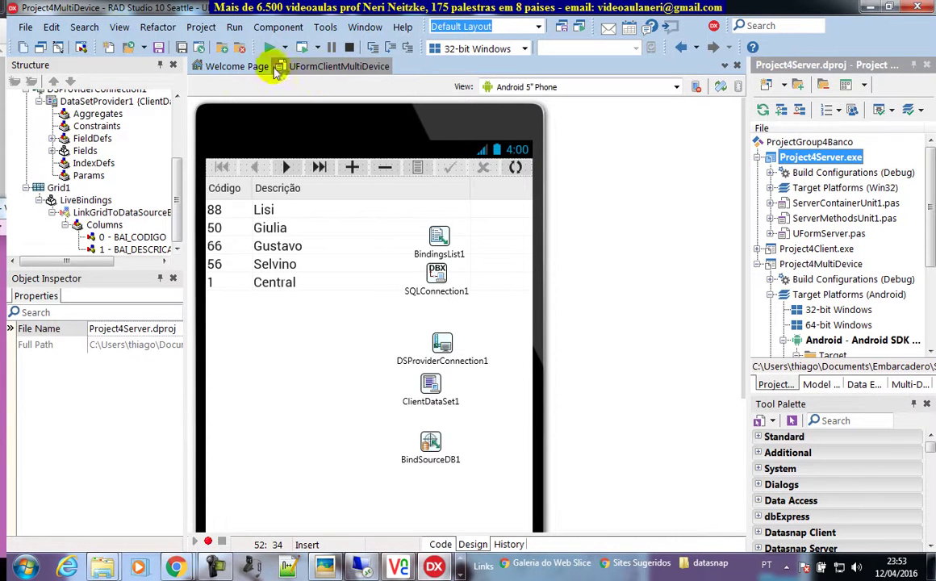
pyautogui.click(38, 47)
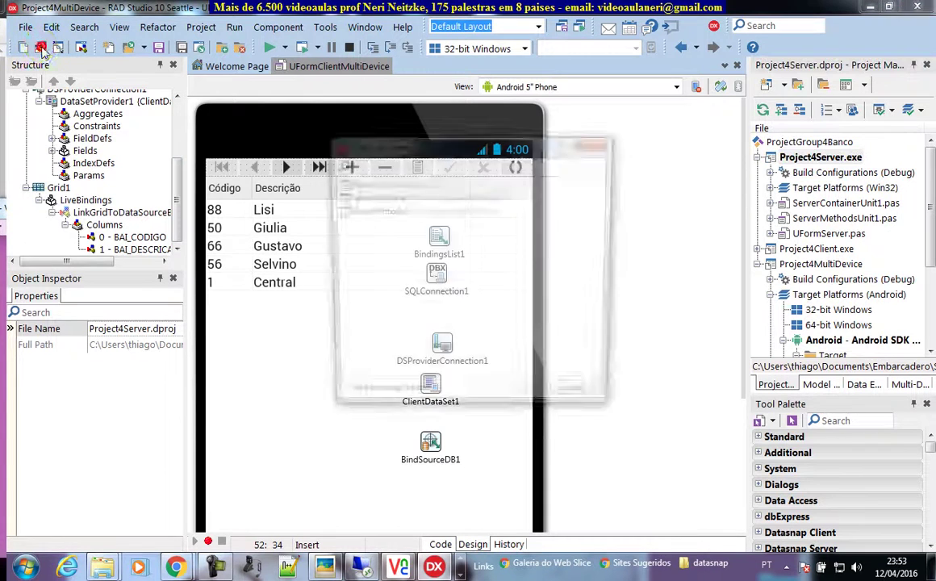
pyautogui.doubleClick(356, 183)
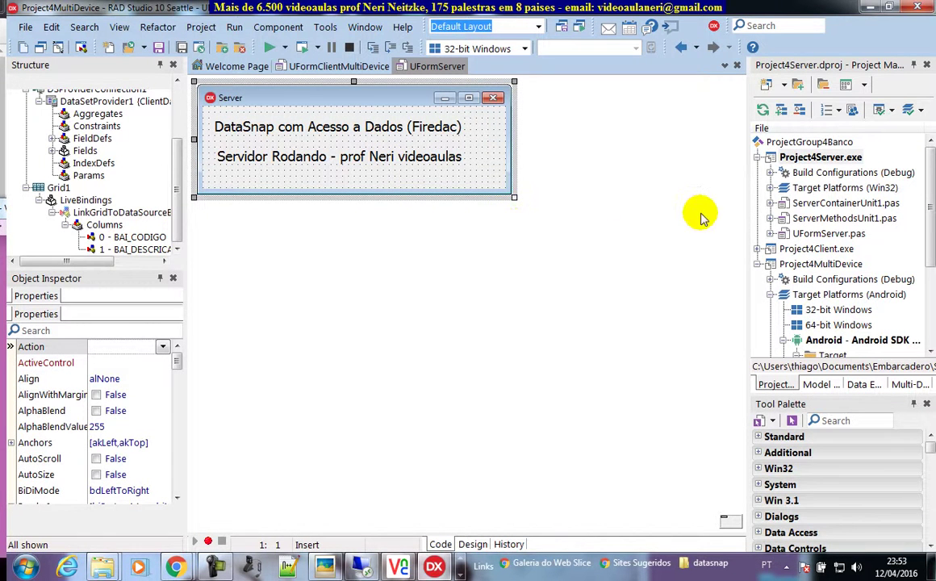
# Open the server project's ServerContainerUnit1.pas and ServerMethodsUnit1.pas data modules in the designer.
pyautogui.click(811, 207)
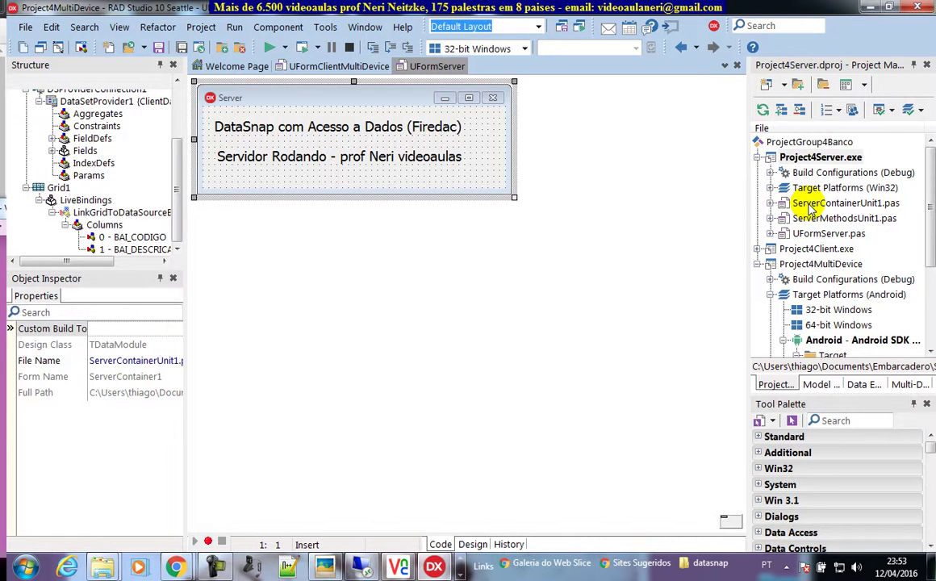
pyautogui.doubleClick(812, 207)
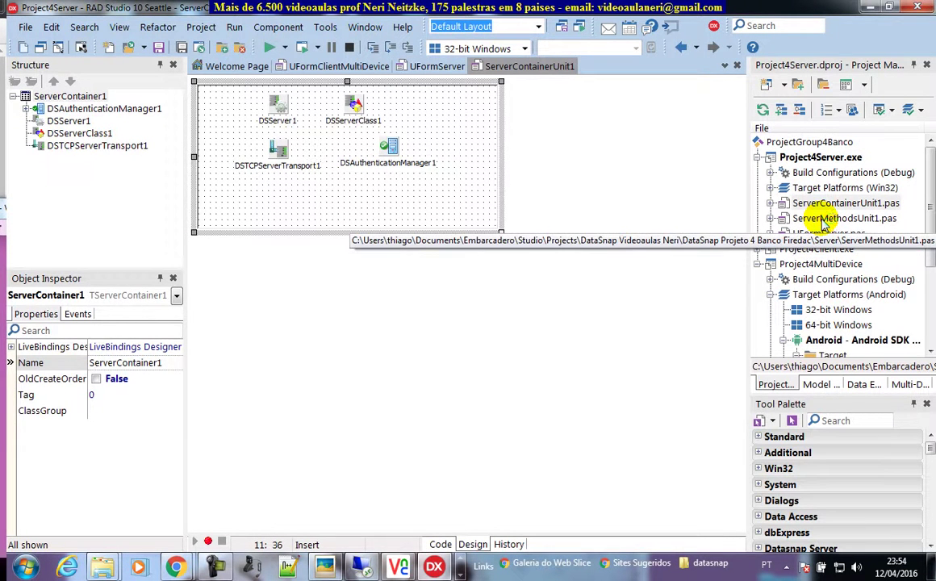
pyautogui.doubleClick(824, 219)
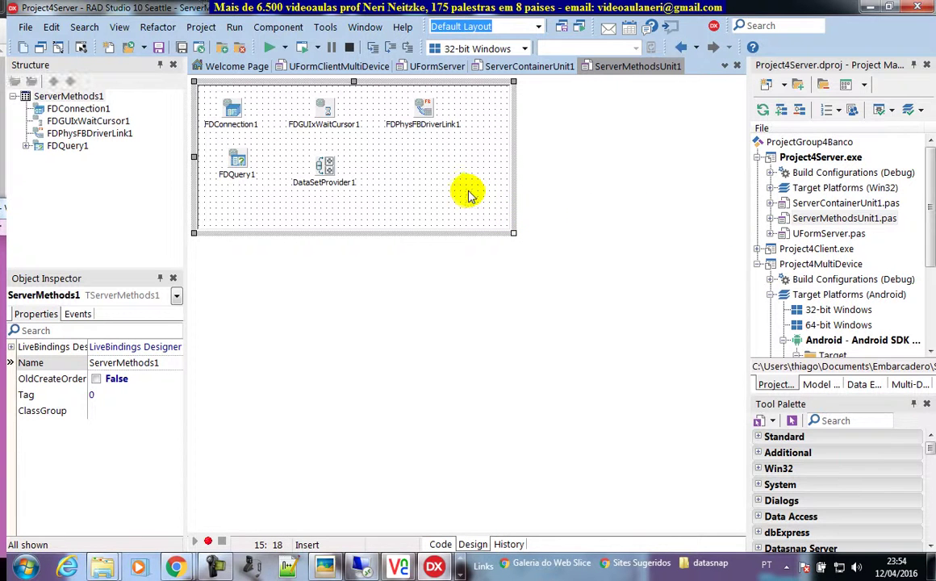
# Open the FireDAC Connection Editor for FDConnection1 and enlarge it to show the full parameter list.
pyautogui.click(232, 112)
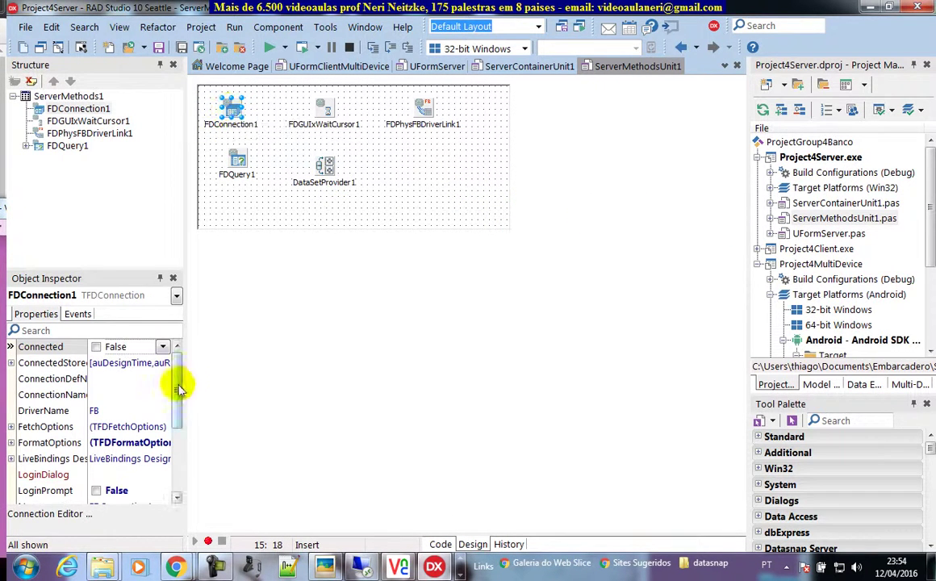
pyautogui.doubleClick(232, 109)
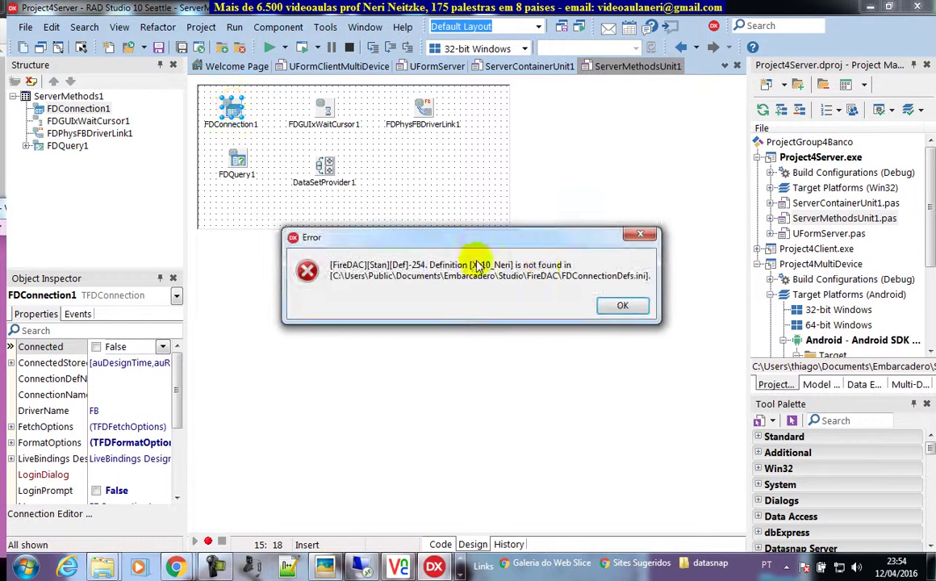
pyautogui.click(618, 308)
pyautogui.doubleClick(228, 110)
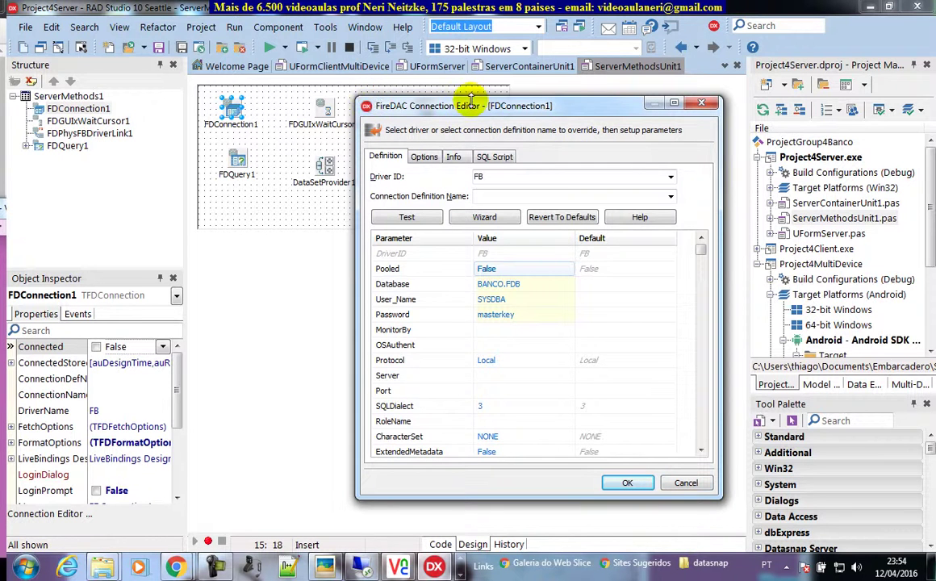
pyautogui.moveTo(473, 97); pyautogui.dragTo(480, 52)
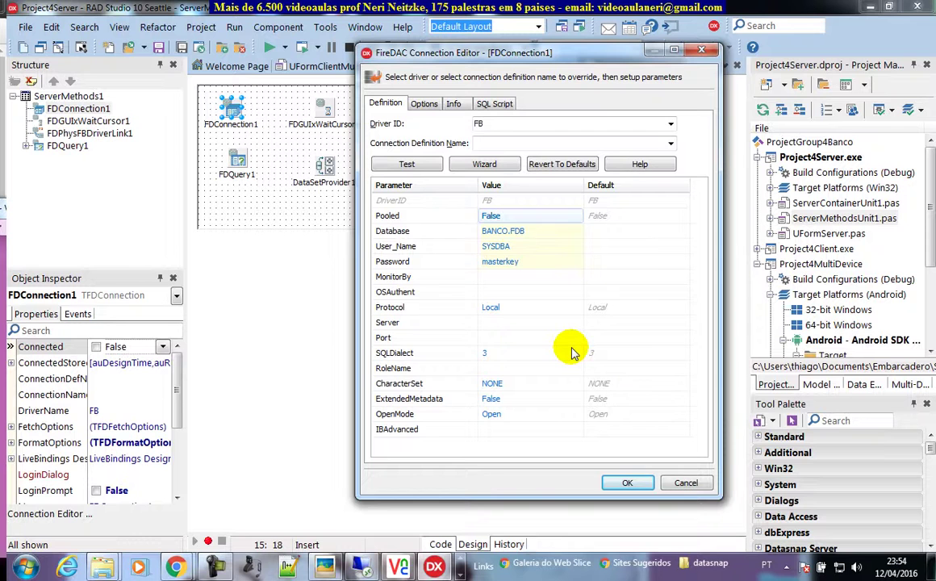
# Check the connection's server, database, user name and password parameters, and close the editor without changes.
pyautogui.click(519, 323)
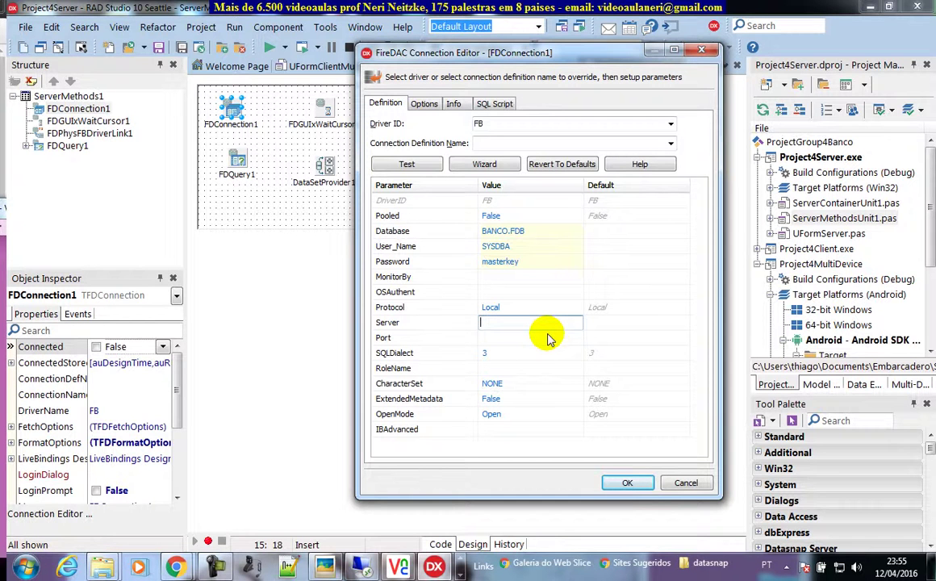
pyautogui.click(538, 233)
pyautogui.click(539, 246)
pyautogui.click(546, 233)
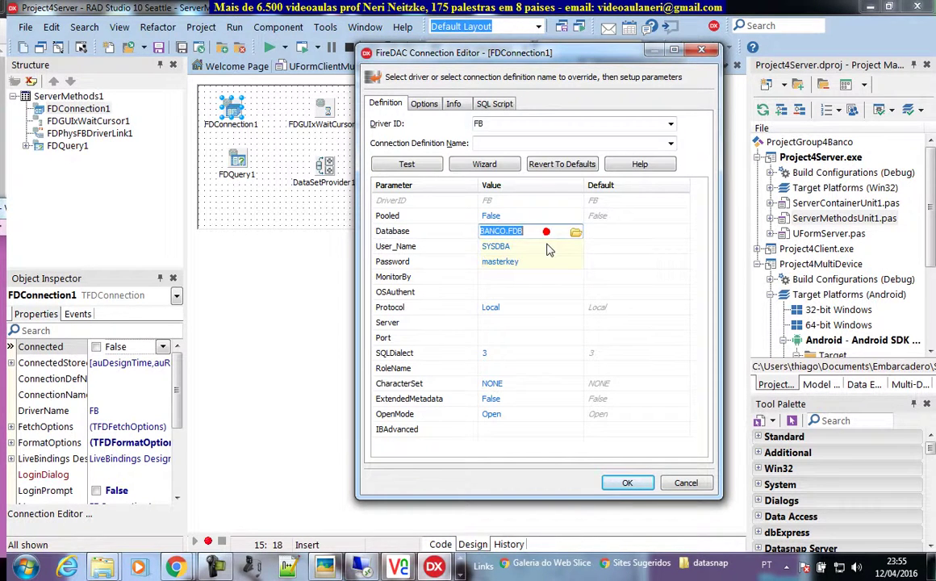
pyautogui.click(545, 260)
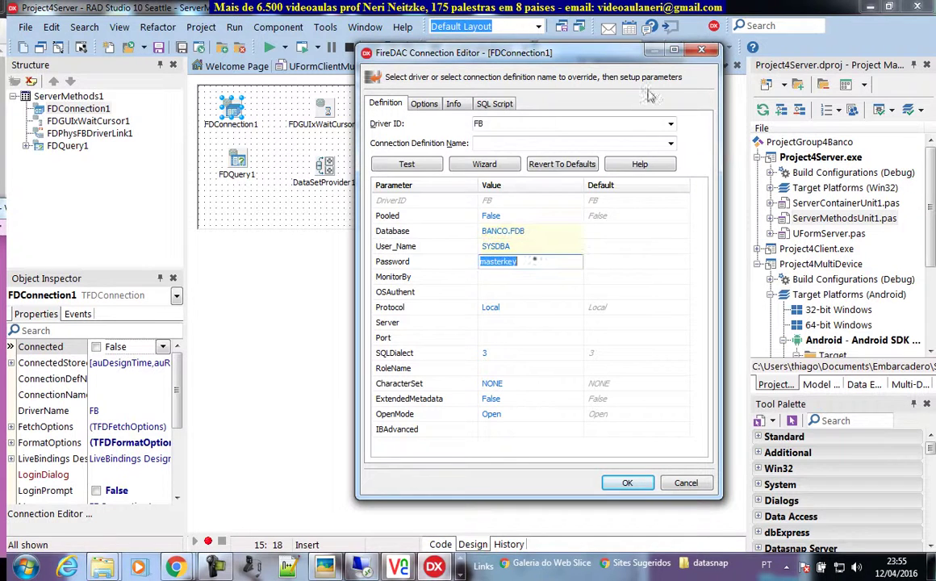
pyautogui.click(701, 52)
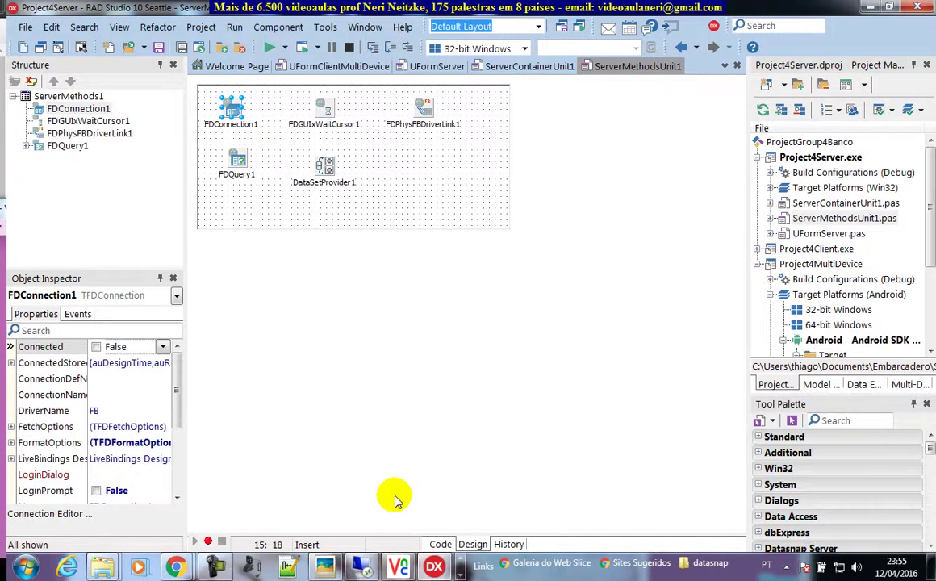
# Switch back to the remote desktop, minimize the IBOConsole folder window and bring the IBOConsole application window fully into view.
pyautogui.click(364, 570)
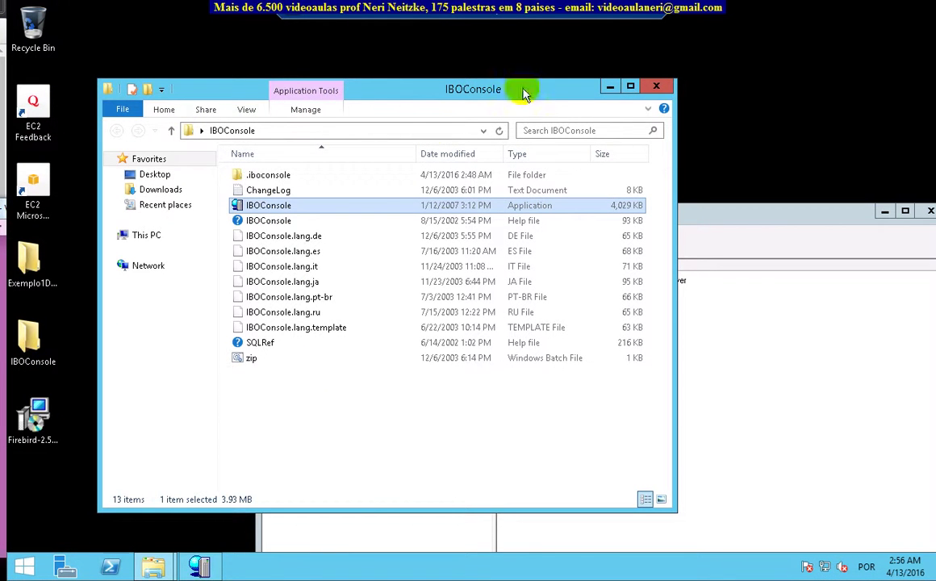
pyautogui.moveTo(548, 92); pyautogui.dragTo(699, 73)
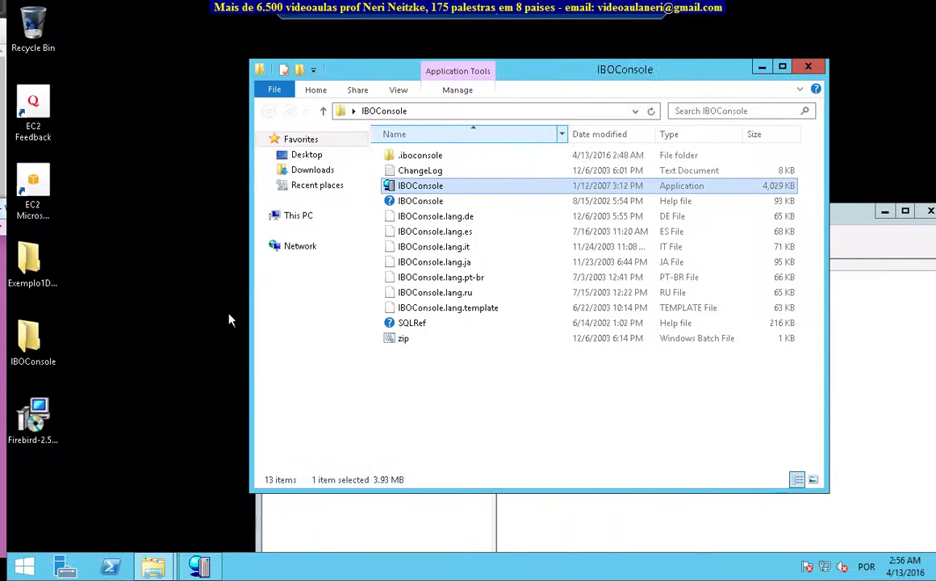
pyautogui.click(762, 67)
pyautogui.moveTo(678, 222); pyautogui.dragTo(555, 118)
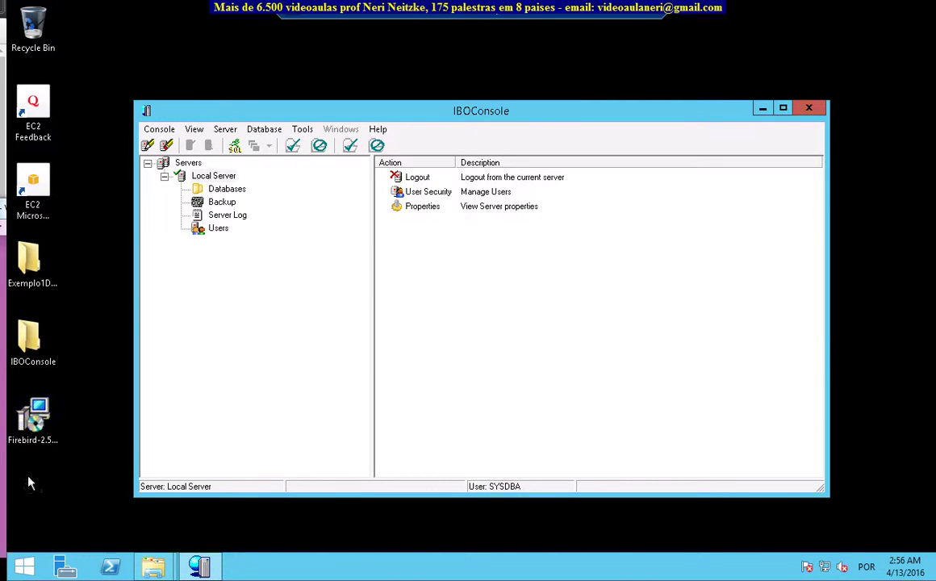
pyautogui.click(25, 569)
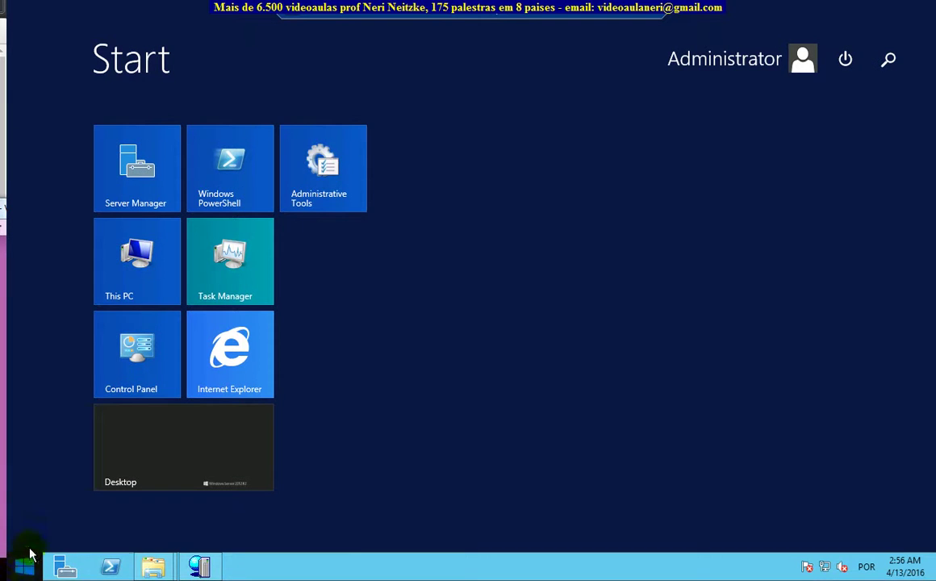
pyautogui.click(129, 456)
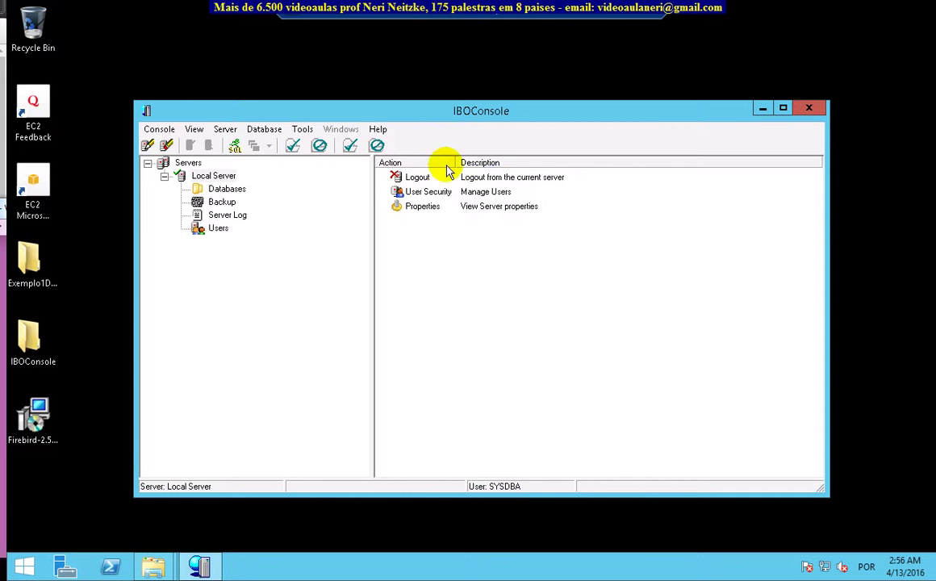
pyautogui.moveTo(446, 118); pyautogui.dragTo(469, 95)
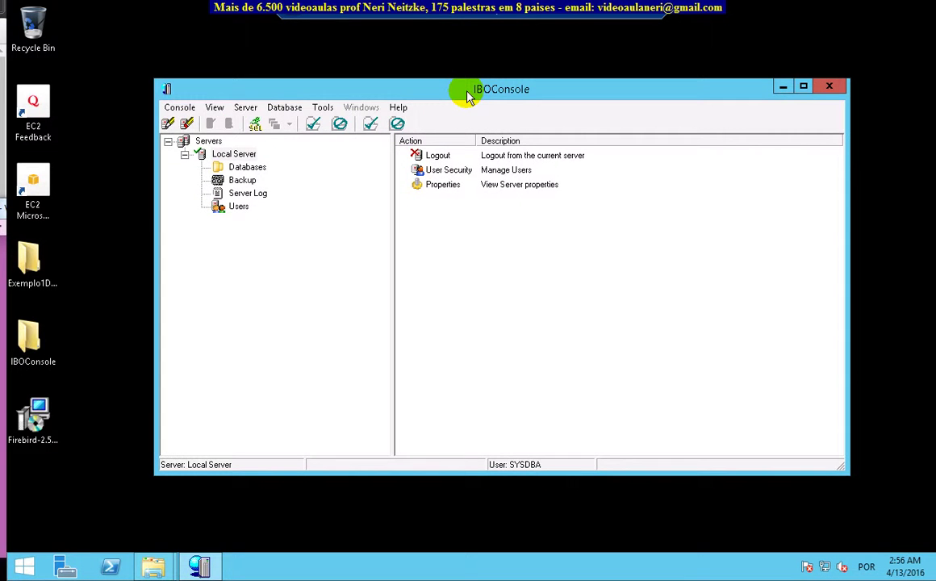
pyautogui.press('alt')
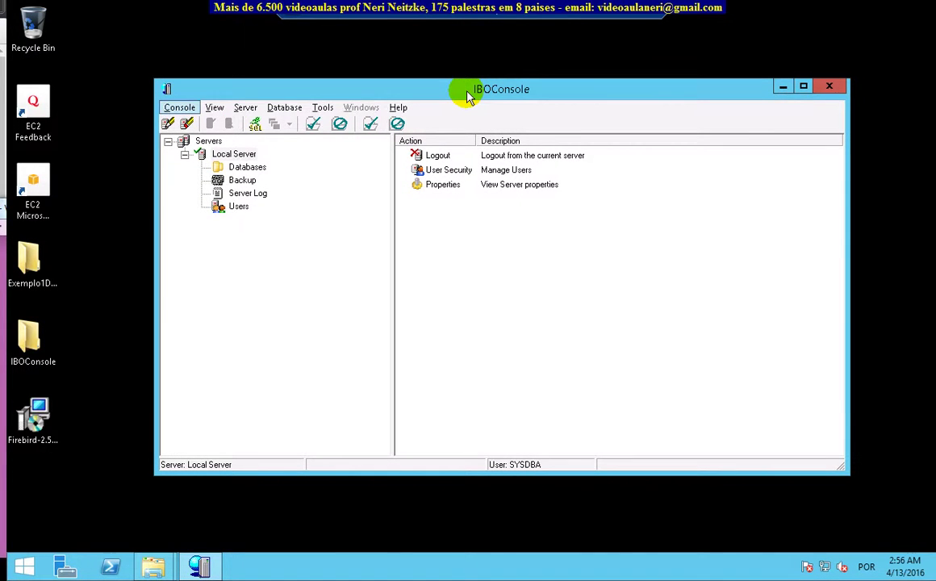